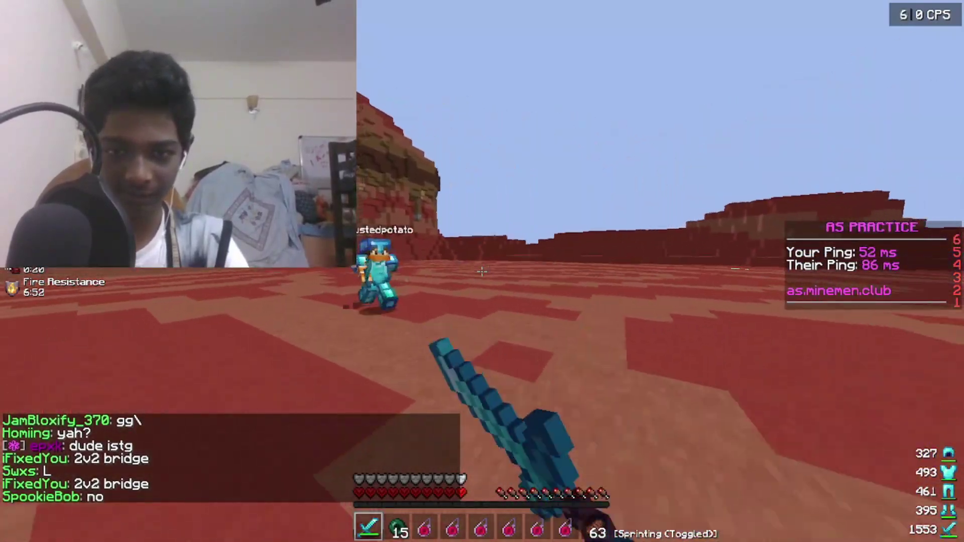
Open the duel by striking the opponent with the sword and blocking their hits.
left_click(483, 272)
left_click(483, 272)
right_click(483, 272)
left_click(483, 271)
right_click(482, 271)
left_click(483, 272)
right_click(482, 271)
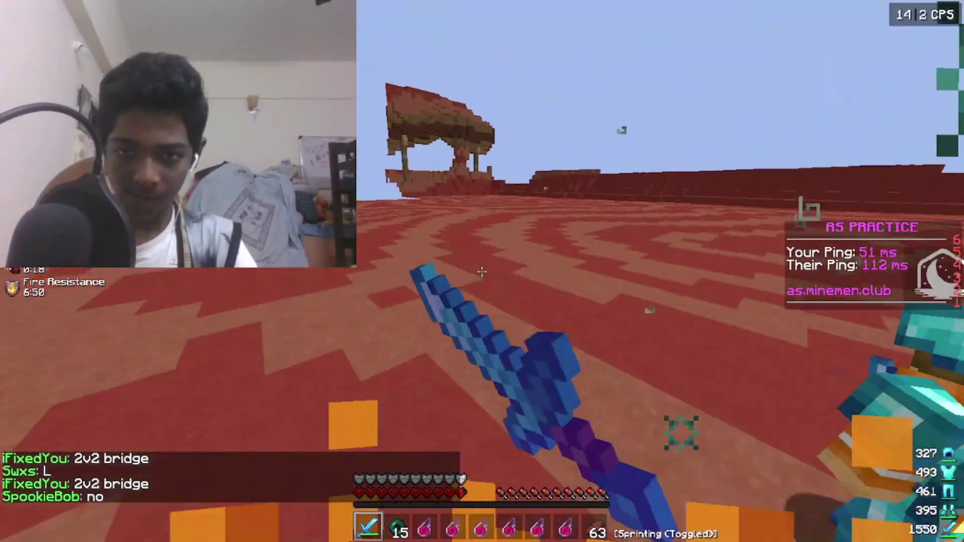
left_click(482, 272)
right_click(482, 271)
left_click(483, 271)
left_click(482, 272)
right_click(482, 272)
left_click(482, 272)
right_click(482, 271)
left_click(483, 272)
right_click(483, 272)
left_click(483, 272)
left_click(482, 272)
left_click(482, 272)
right_click(483, 272)
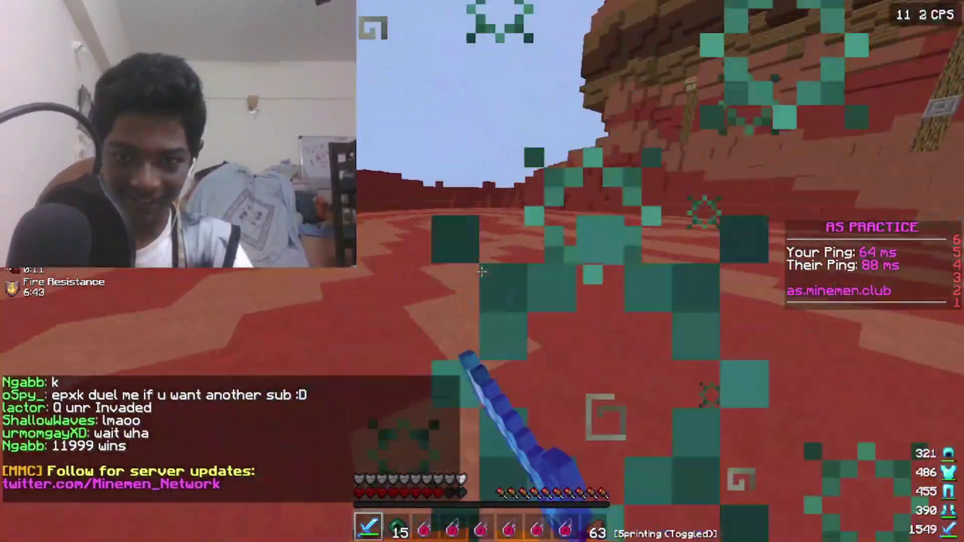
left_click(482, 271)
right_click(482, 272)
left_click(482, 272)
right_click(482, 272)
left_click(483, 272)
left_click(482, 272)
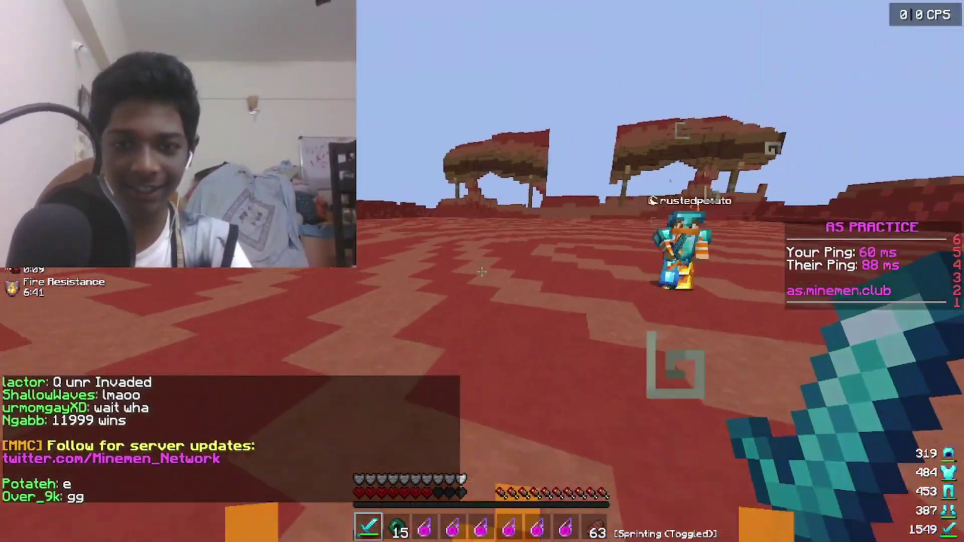
left_click(483, 272)
left_click(483, 272)
left_click(482, 272)
left_click(482, 272)
left_click(482, 272)
left_click(482, 271)
left_click(483, 271)
left_click(482, 272)
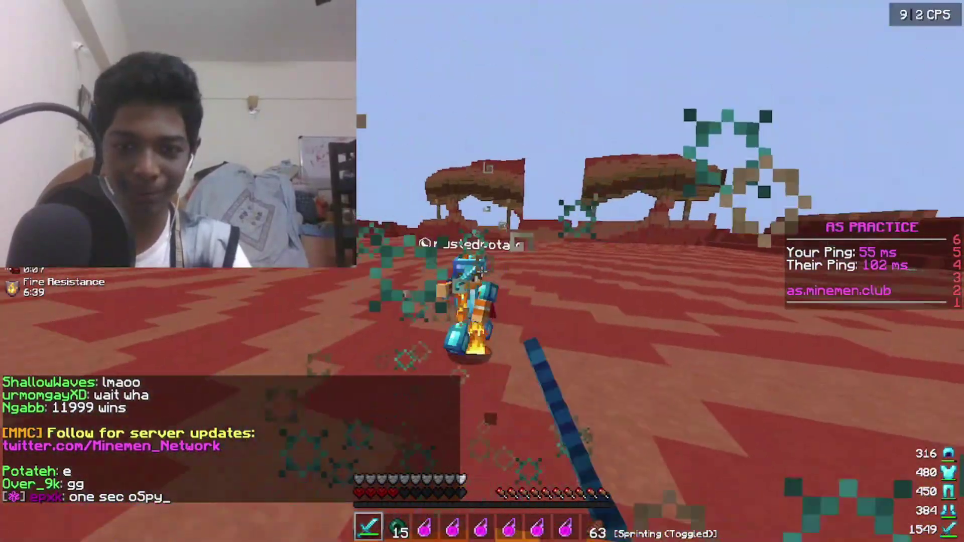
left_click(482, 272)
left_click(483, 272)
left_click(482, 271)
Throw two healing potions to heal, then return to the diamond sword.
key("8")
right_click(482, 272)
key("2")
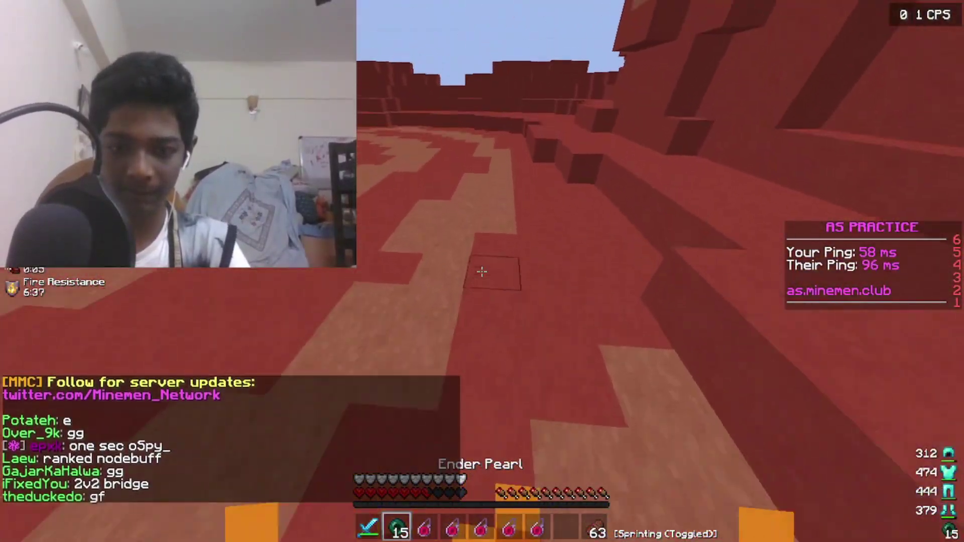
key("5")
right_click(482, 272)
key("1")
Refill the empty hotbar slots 5 and 8 with healing potions from the inventory.
key("e")
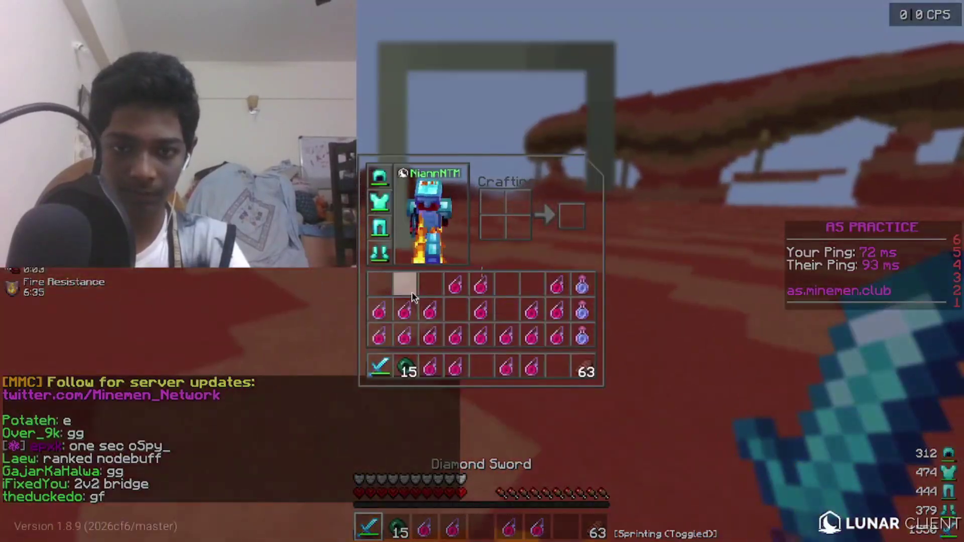
left_click(506, 285, "shift")
left_click(532, 311, "shift")
key("e")
Resume attacking the opponent with the sword, blocking when needed.
left_click(482, 272)
left_click(482, 272)
left_click(482, 271)
left_click(482, 272)
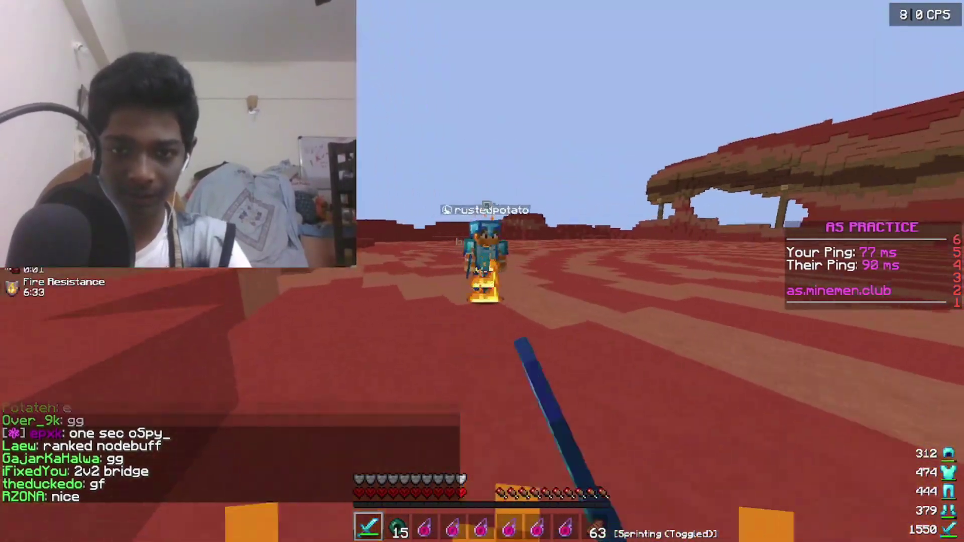
left_click(483, 271)
right_click(482, 272)
left_click(482, 272)
left_click(482, 272)
left_click(482, 272)
left_click(482, 272)
left_click(482, 272)
left_click(482, 272)
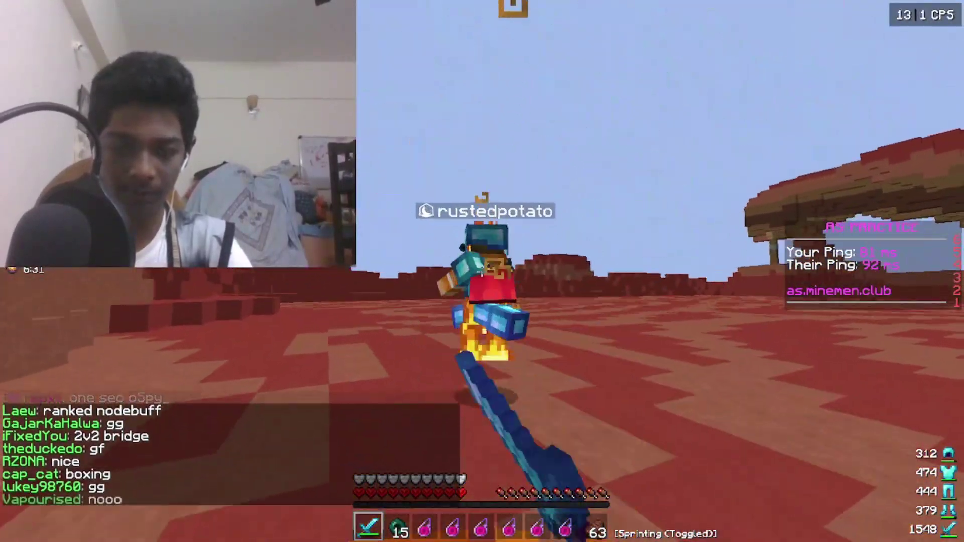
Swap the 63 steak for a Swiftness potion in slot 9 and drink it.
left_click(482, 272)
left_click(482, 272)
left_click(482, 272)
left_click(482, 272)
left_click(483, 272)
left_click(482, 272)
left_click(483, 272)
left_click(482, 272)
key("e")
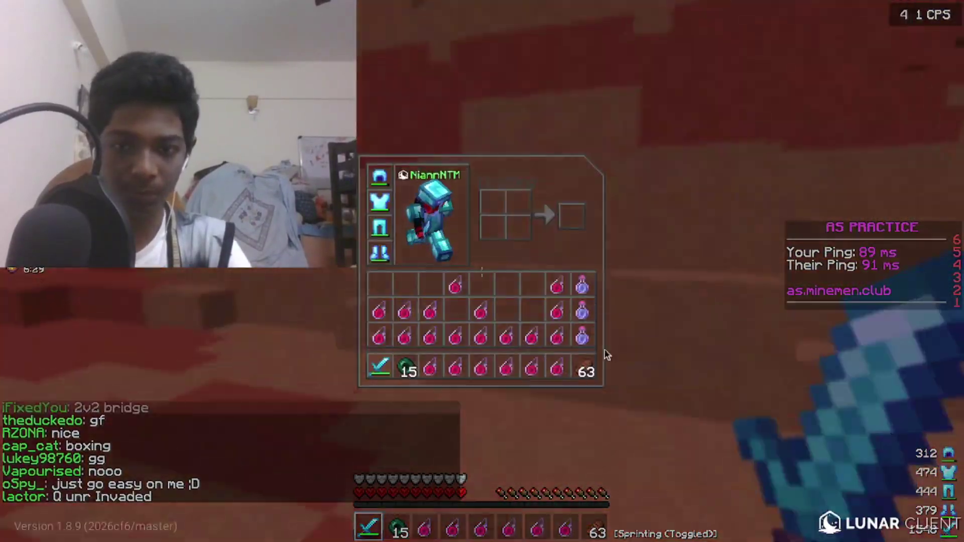
left_click(583, 366, "shift")
left_click(583, 336, "shift")
key("e")
key("9")
left_click(482, 272)
right_click(482, 272)
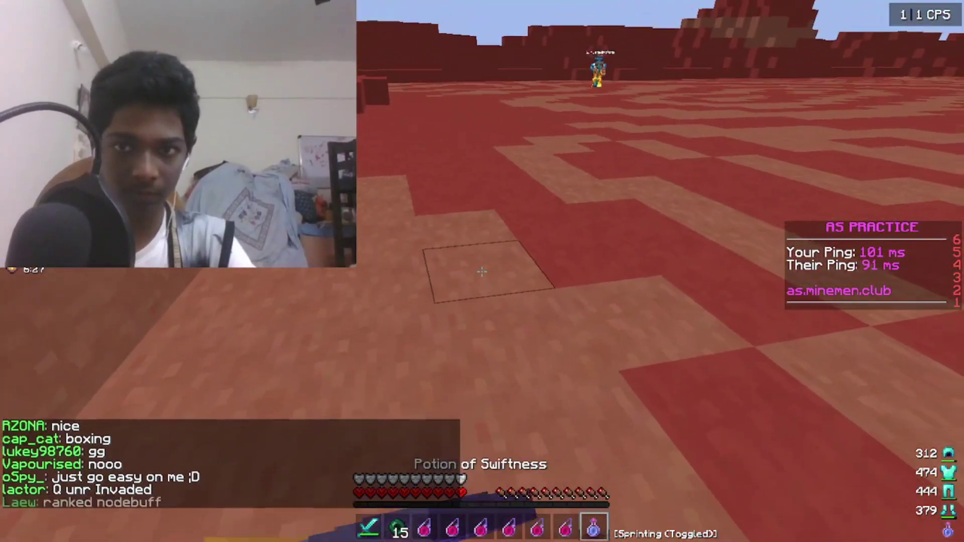
Put the 63 steak back into hotbar slot 9 and equip the diamond sword.
key("e")
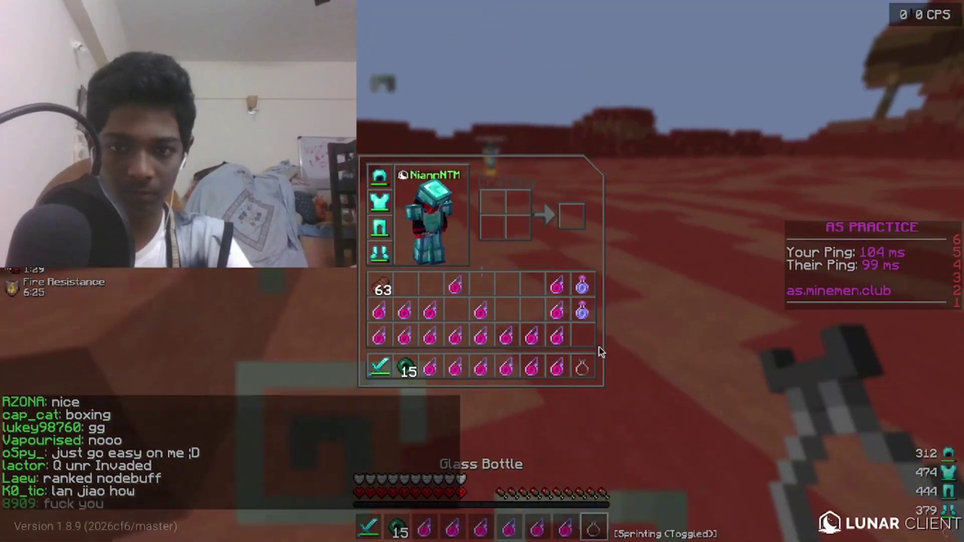
left_click(381, 285, "shift")
key("e")
key("1")
Trade close-range sword hits and blocks to knock the opponent back.
left_click(482, 272)
left_click(482, 272)
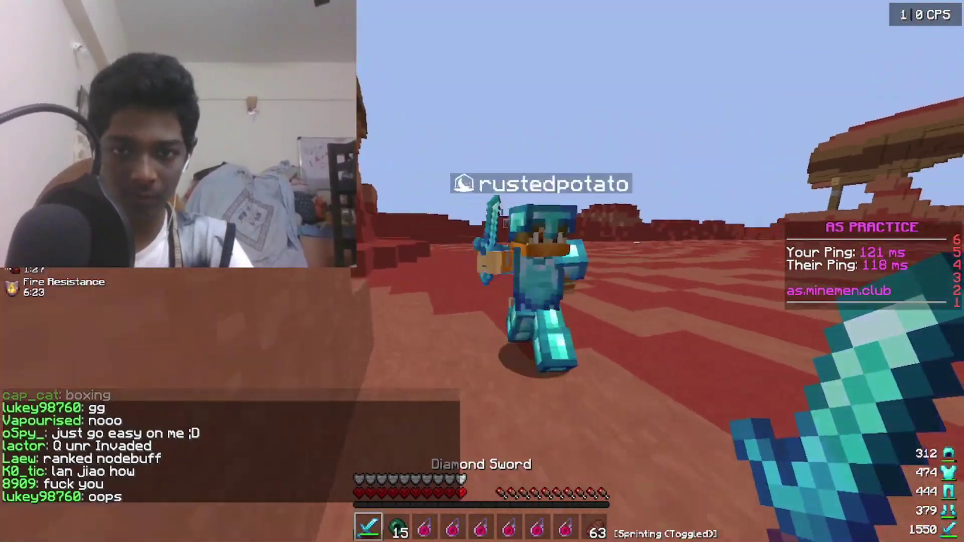
left_click(482, 272)
left_click(482, 272)
right_click(482, 272)
left_click(482, 272)
right_click(482, 271)
left_click(483, 272)
left_click(482, 272)
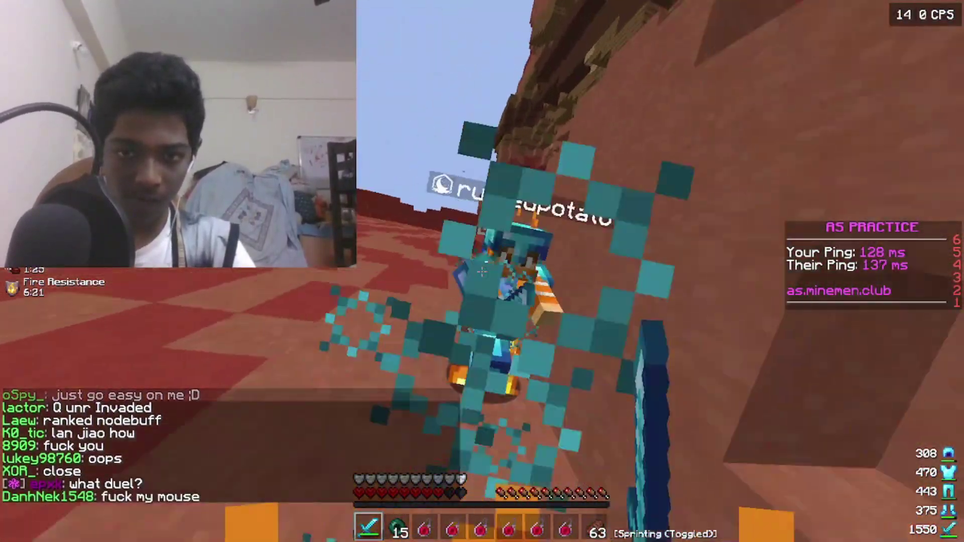
left_click(483, 272)
left_click(482, 272)
right_click(482, 272)
left_click(482, 272)
left_click(482, 272)
right_click(482, 272)
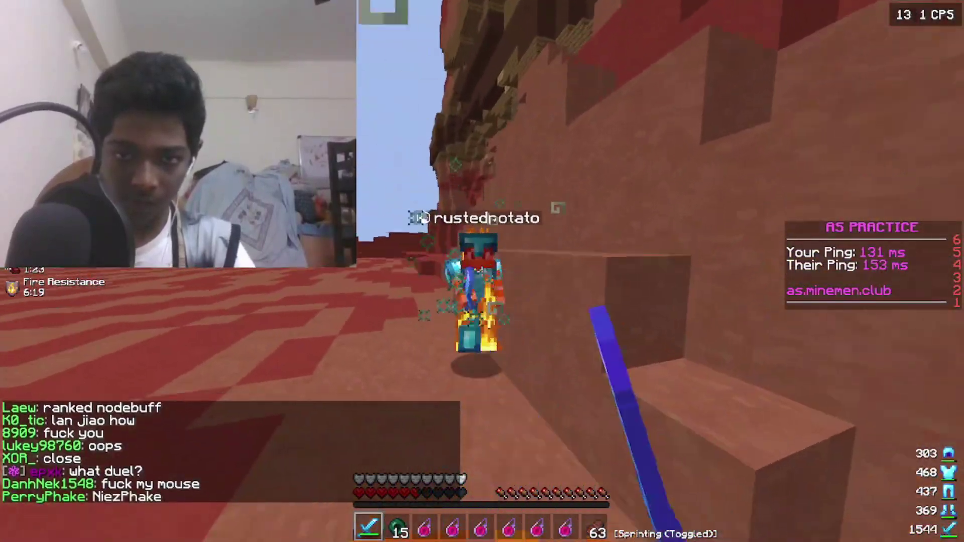
left_click(482, 272)
right_click(482, 272)
left_click(482, 271)
right_click(482, 272)
left_click(482, 272)
right_click(482, 271)
left_click(482, 272)
left_click(482, 272)
right_click(482, 272)
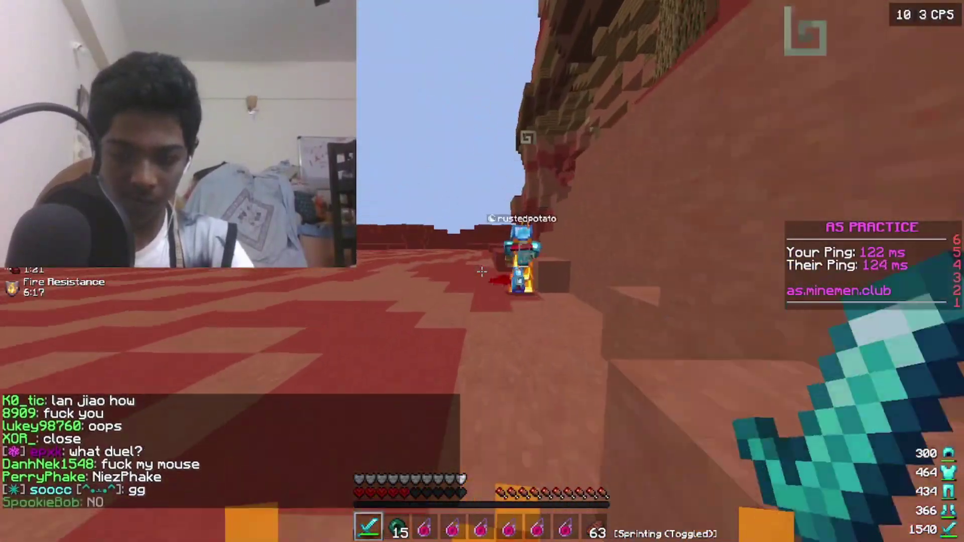
left_click(483, 272)
left_click(482, 272)
left_click(483, 272)
left_click(482, 272)
left_click(482, 272)
right_click(482, 272)
left_click(482, 272)
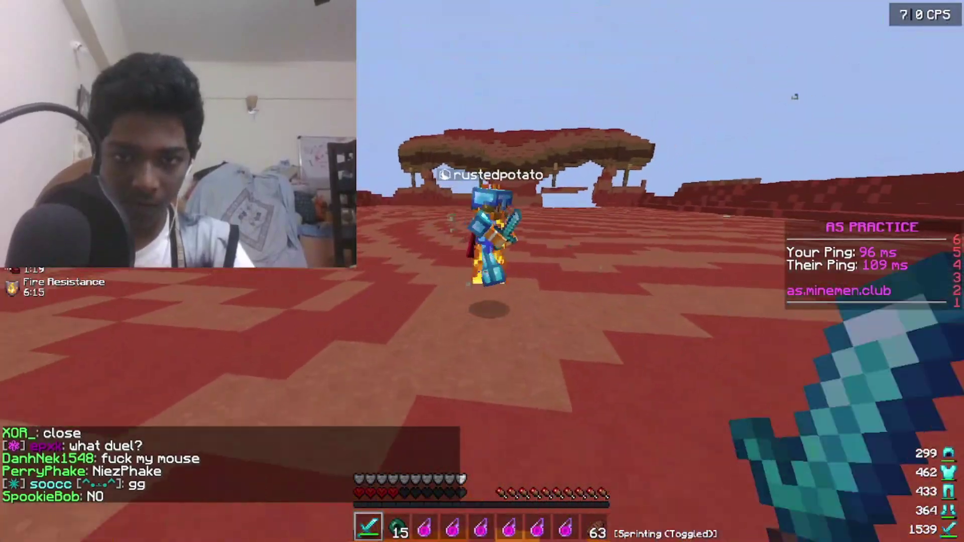
Throw a Splash Potion of Healing from slot 5, then resume sword attacks.
left_click(483, 271)
left_click(482, 272)
left_click(482, 271)
left_click(482, 271)
left_click(482, 272)
left_click(482, 272)
left_click(482, 272)
left_click(482, 271)
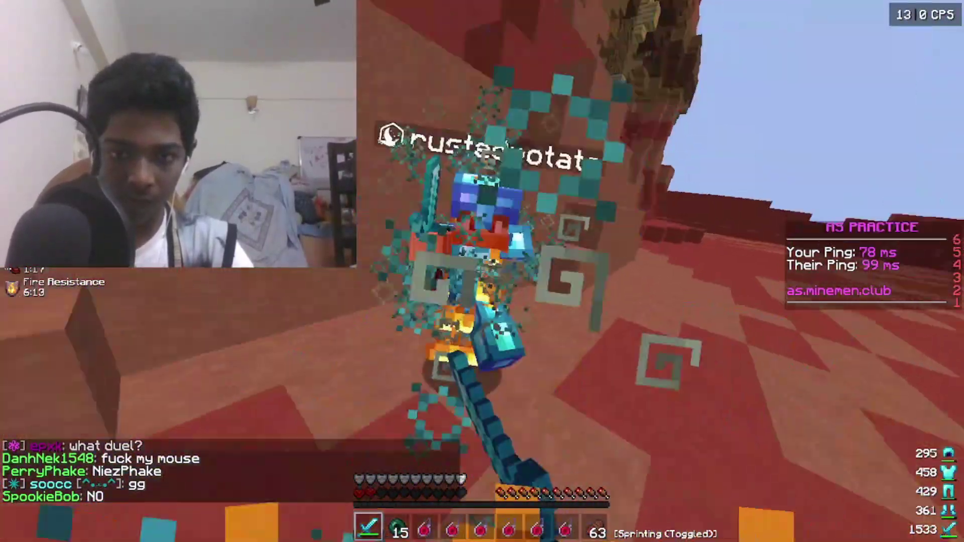
key("5")
right_click(482, 272)
key("1")
left_click(482, 272)
left_click(483, 271)
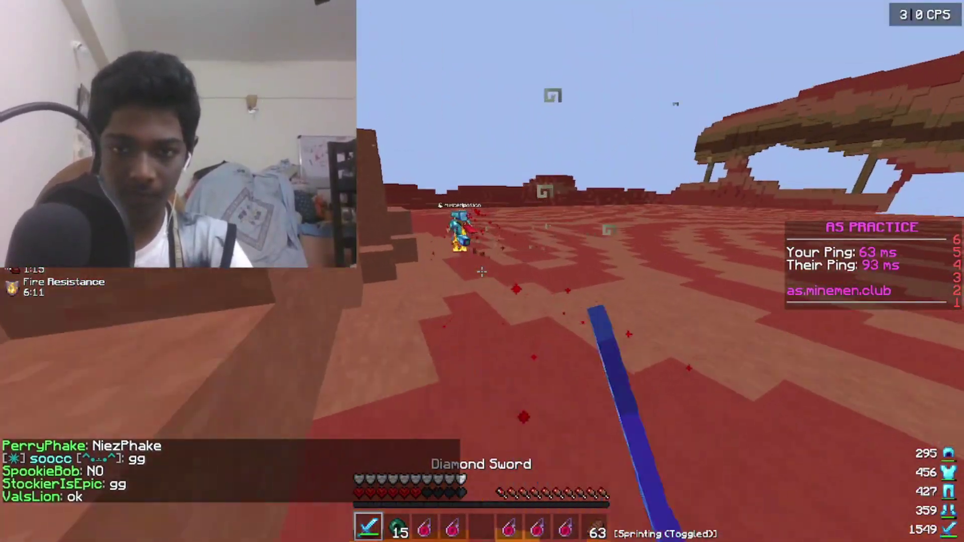
left_click(483, 271)
left_click(483, 272)
left_click(482, 272)
left_click(482, 272)
left_click(482, 272)
left_click(482, 272)
left_click(482, 272)
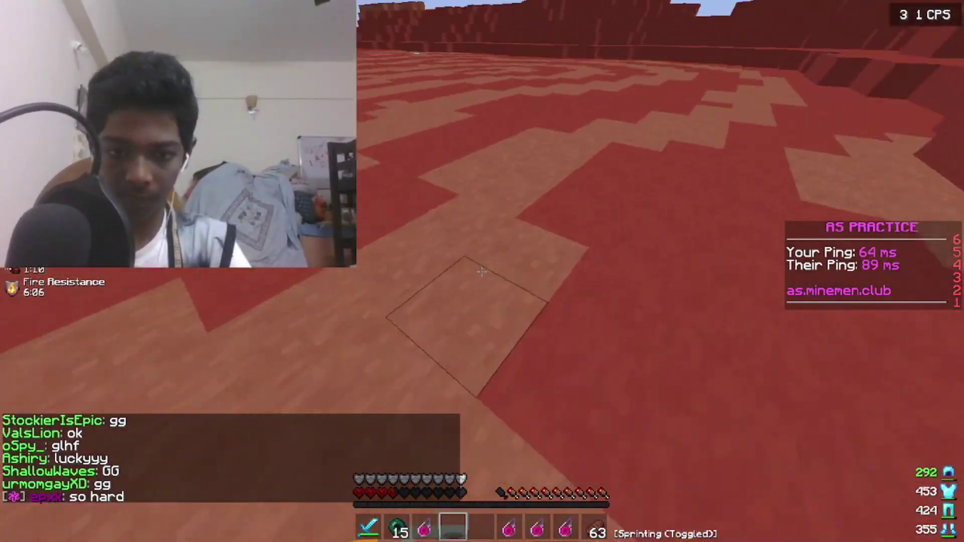
Finish the duel with repeated diamond sword hits and blocks.
key("1")
left_click(482, 272)
left_click(483, 272)
left_click(482, 272)
left_click(482, 272)
left_click(483, 272)
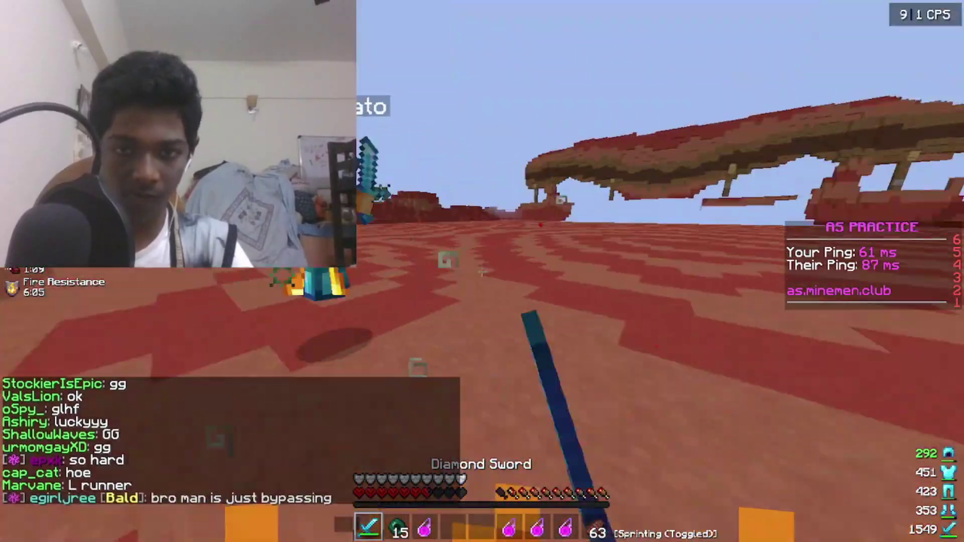
left_click(482, 272)
left_click(482, 272)
left_click(482, 272)
left_click(482, 272)
left_click(482, 272)
left_click(483, 272)
left_click(482, 272)
left_click(482, 272)
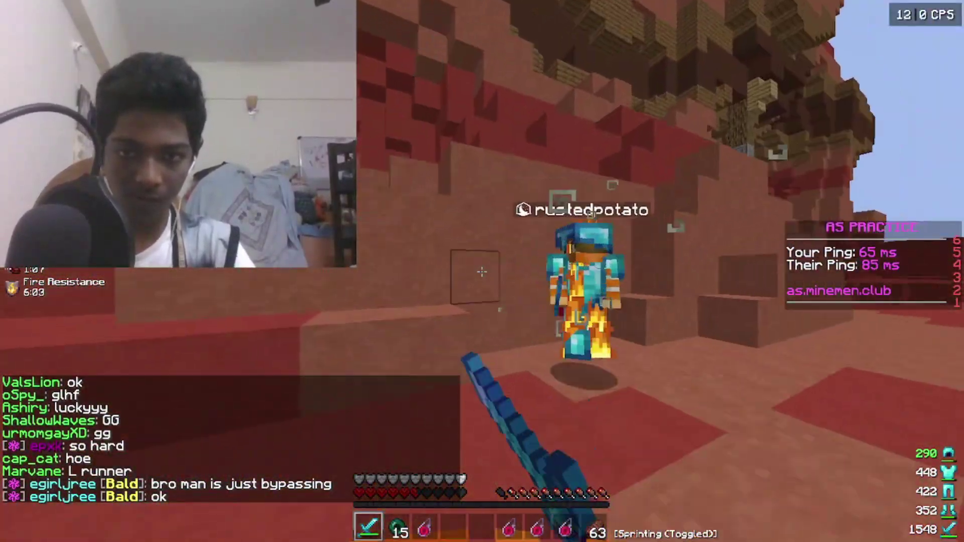
left_click(482, 272)
left_click(483, 272)
left_click(482, 272)
left_click(482, 272)
right_click(482, 272)
left_click(483, 272)
left_click(483, 272)
right_click(482, 271)
left_click(483, 272)
left_click(482, 272)
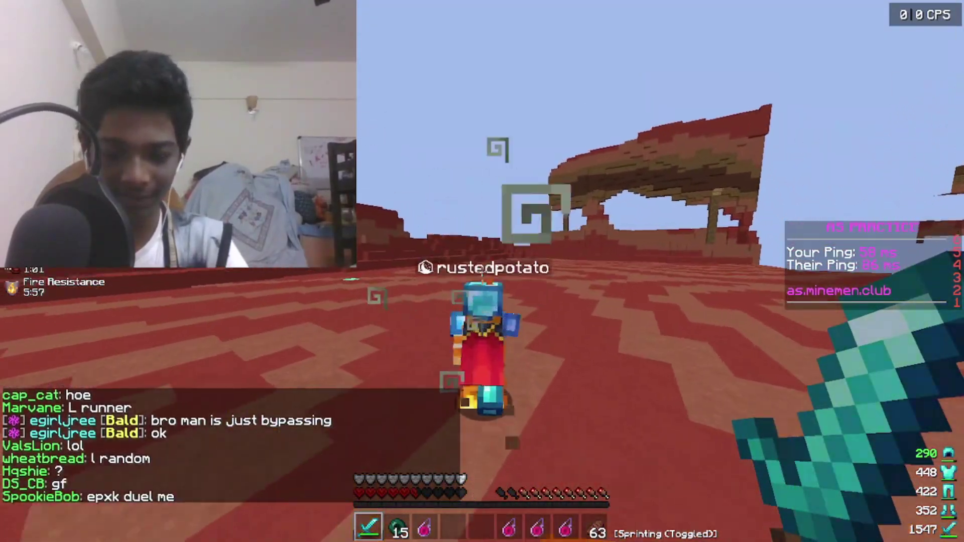
left_click(483, 272)
left_click(483, 272)
left_click(482, 272)
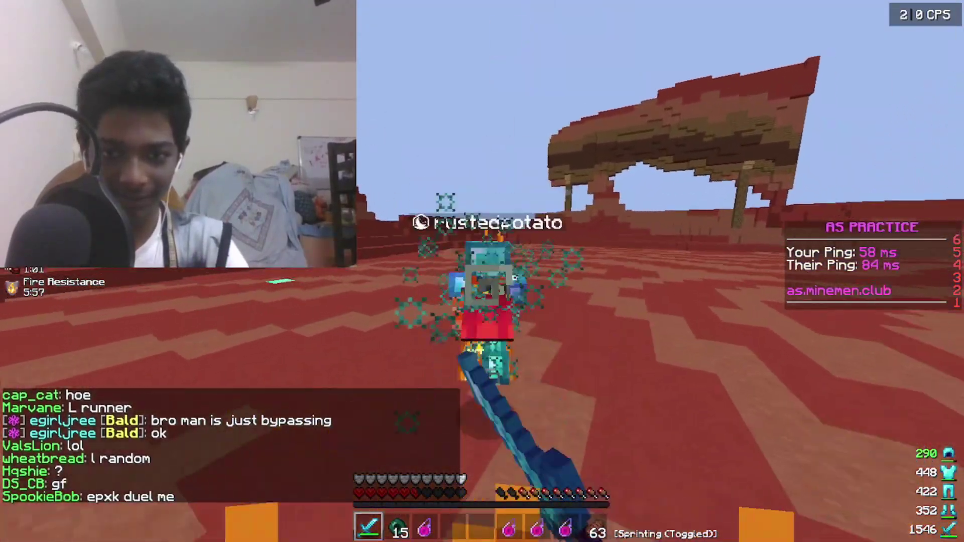
left_click(482, 272)
left_click(483, 272)
left_click(482, 272)
left_click(483, 272)
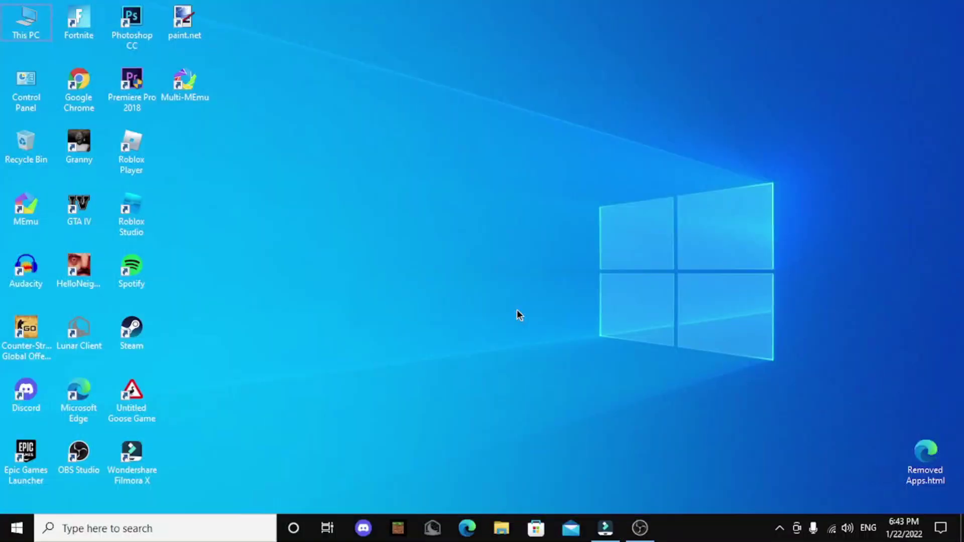
Search 'restore' from the Start menu and open Create a restore point.
key("super")
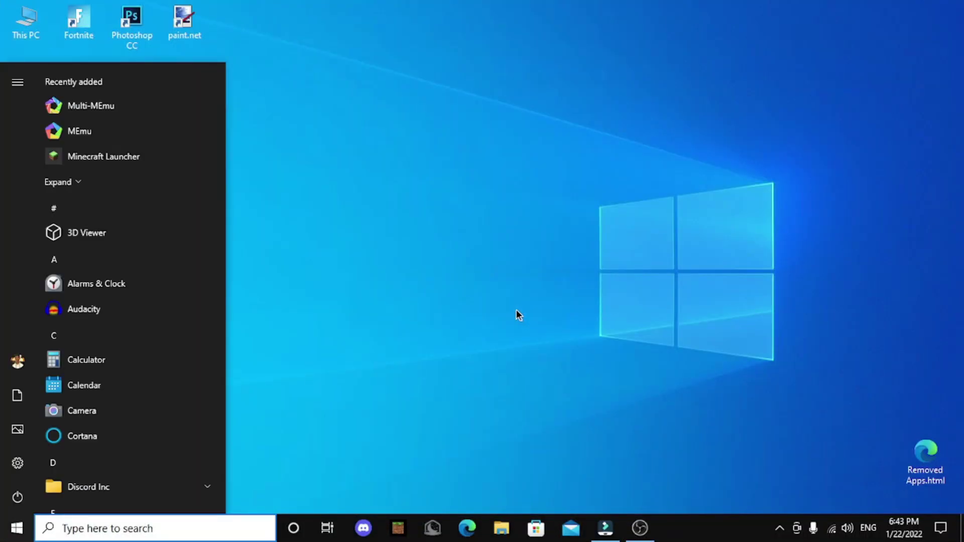
type("n")
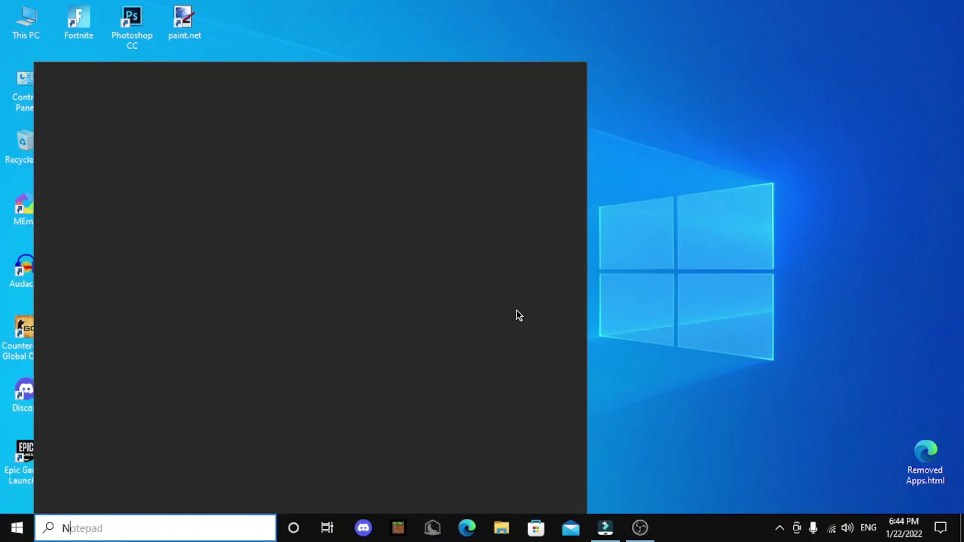
key("BackSpace")
type("res")
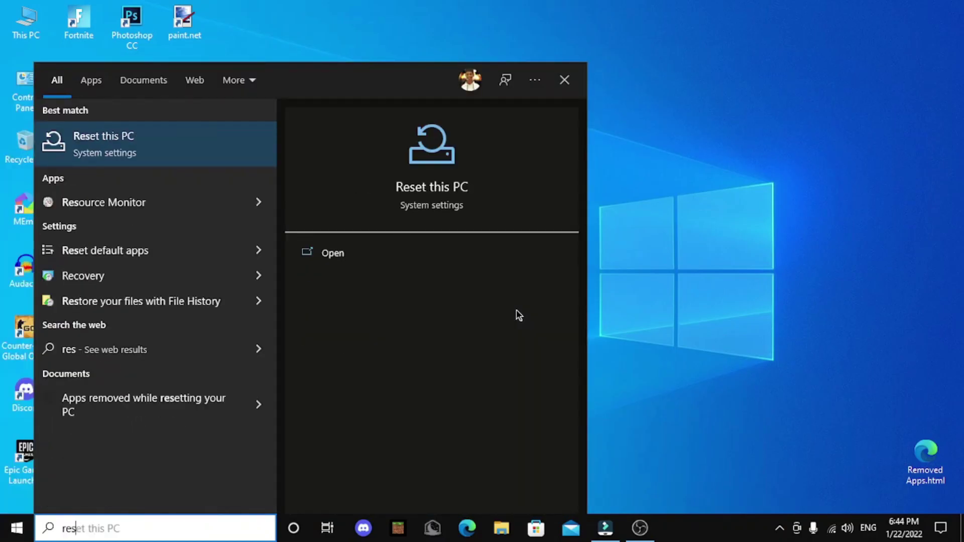
type("tore")
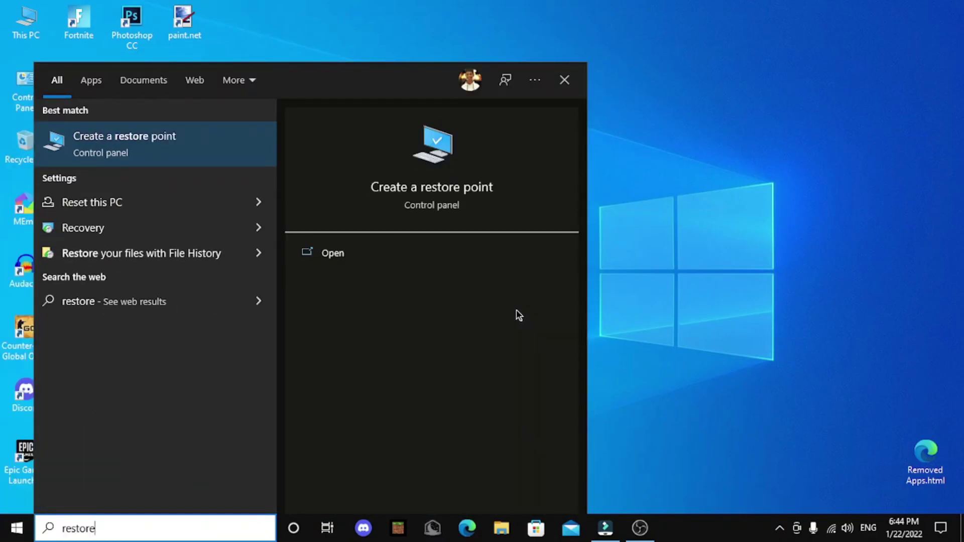
key("Return")
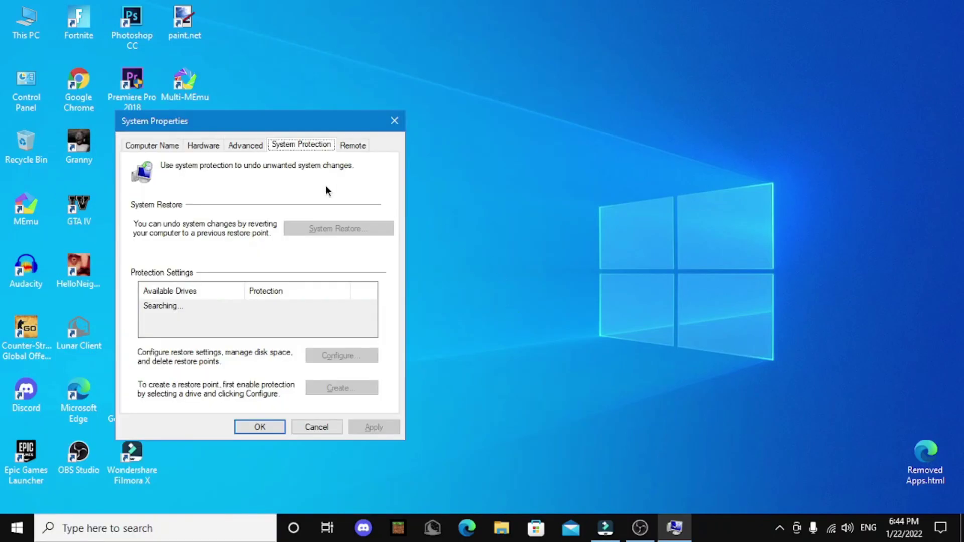
Turn on system protection for the GameDrive (D:) drive.
left_click_drag(263, 124, 503, 126)
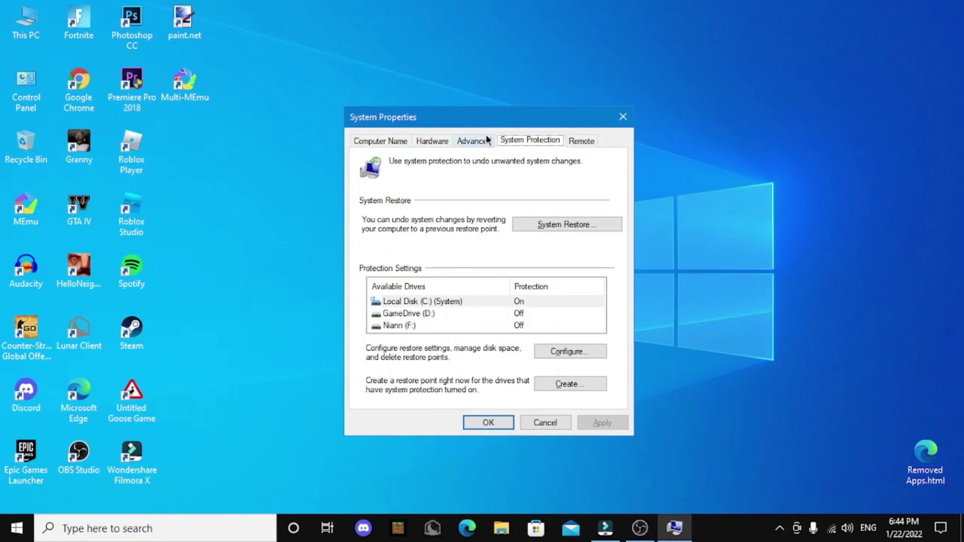
left_click(444, 311)
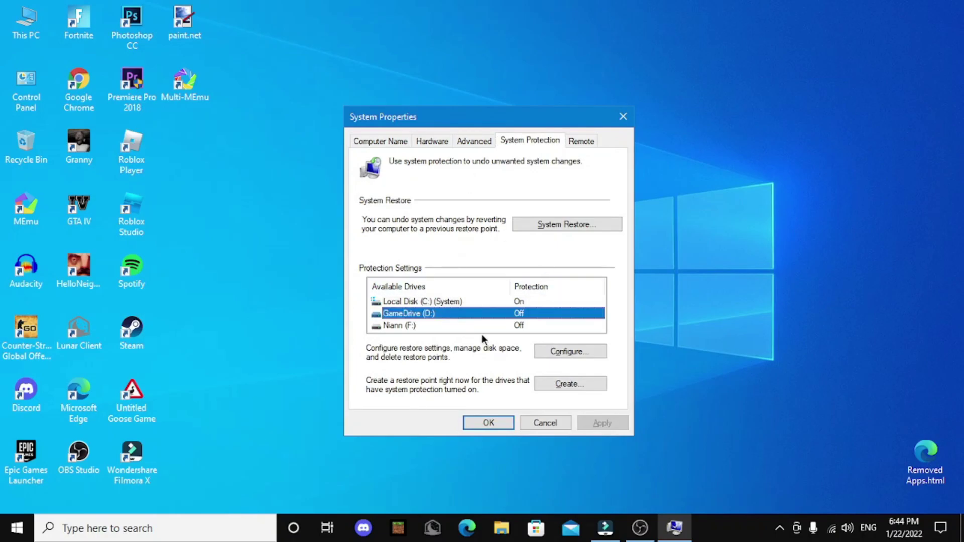
left_click(564, 354)
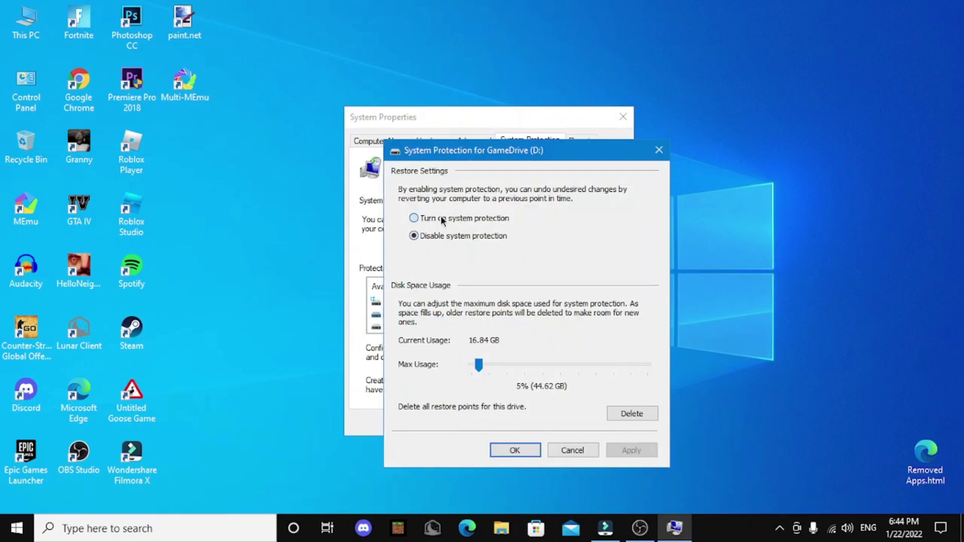
left_click(623, 448)
Turn on protection for F: with 7% max usage, then start a new restore point.
left_click(513, 450)
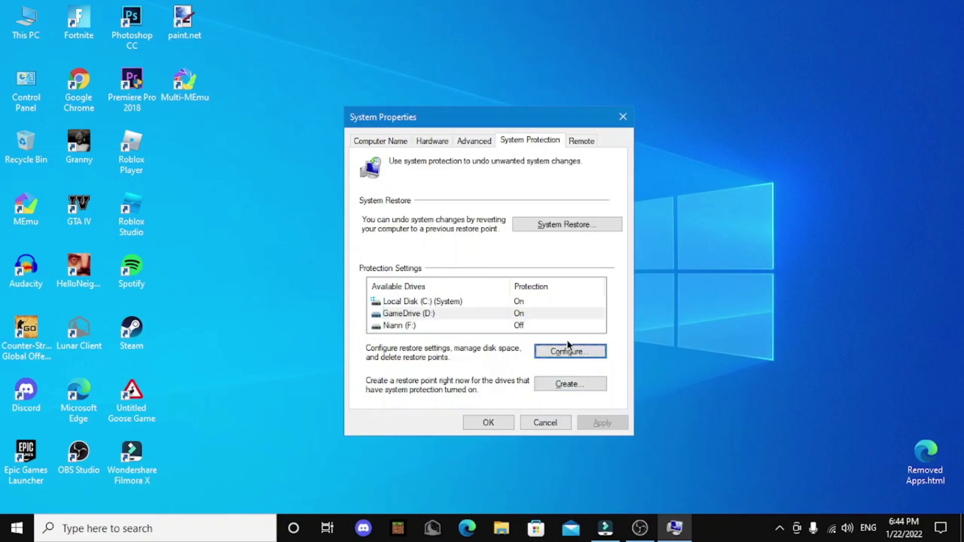
left_click(550, 326)
left_click(567, 352)
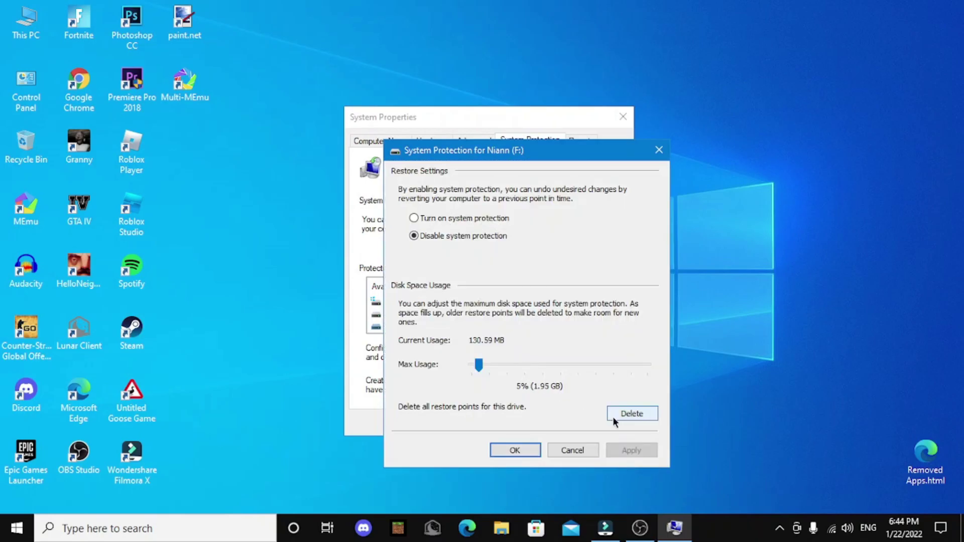
left_click(454, 213)
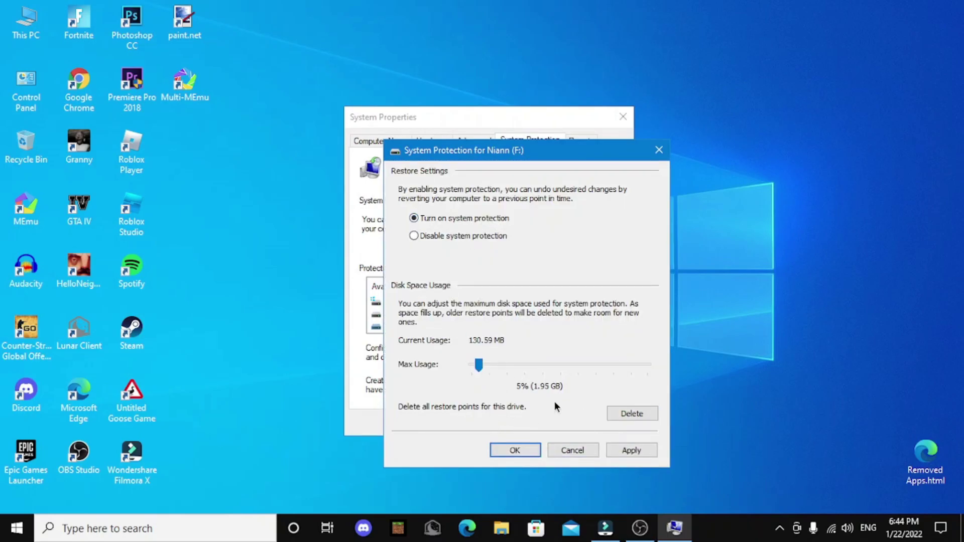
left_click_drag(486, 366, 486, 370)
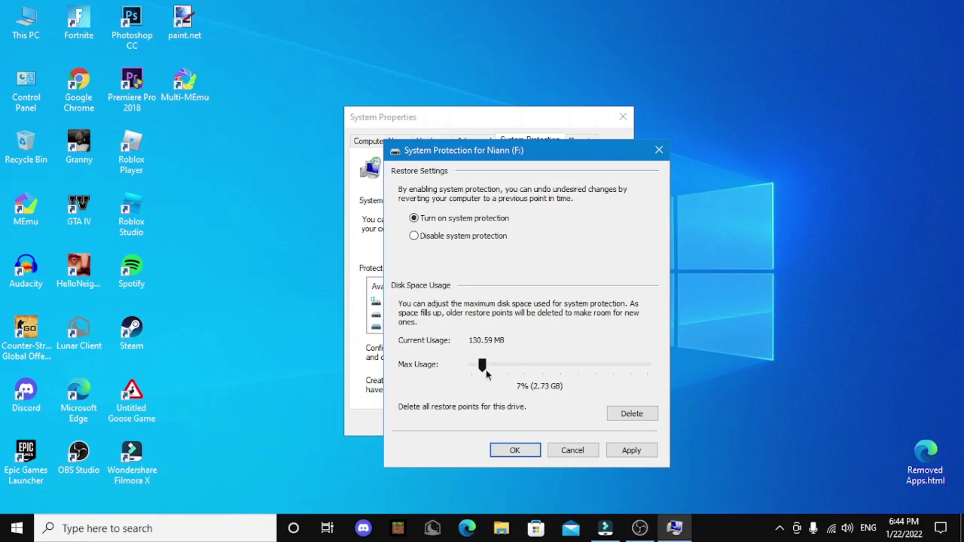
left_click(623, 451)
left_click(528, 450)
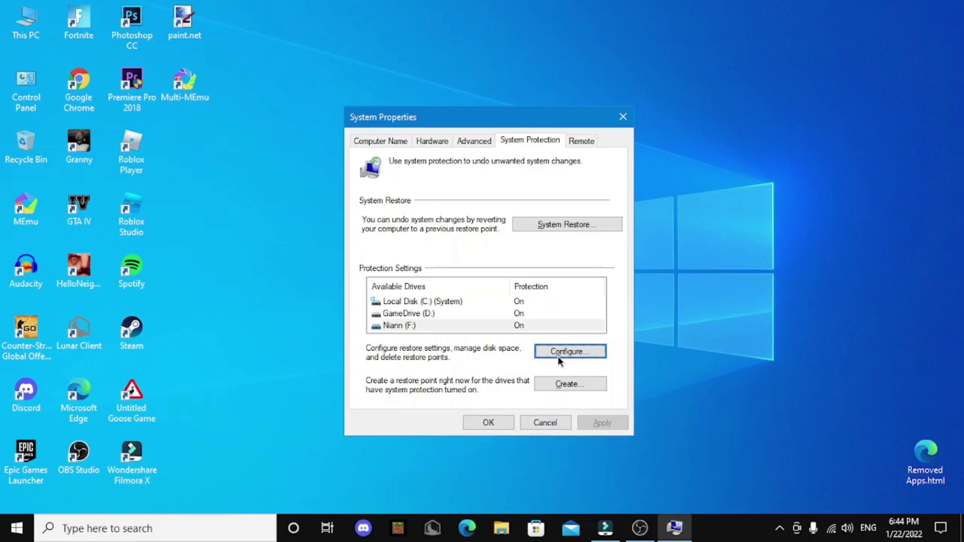
left_click(564, 386)
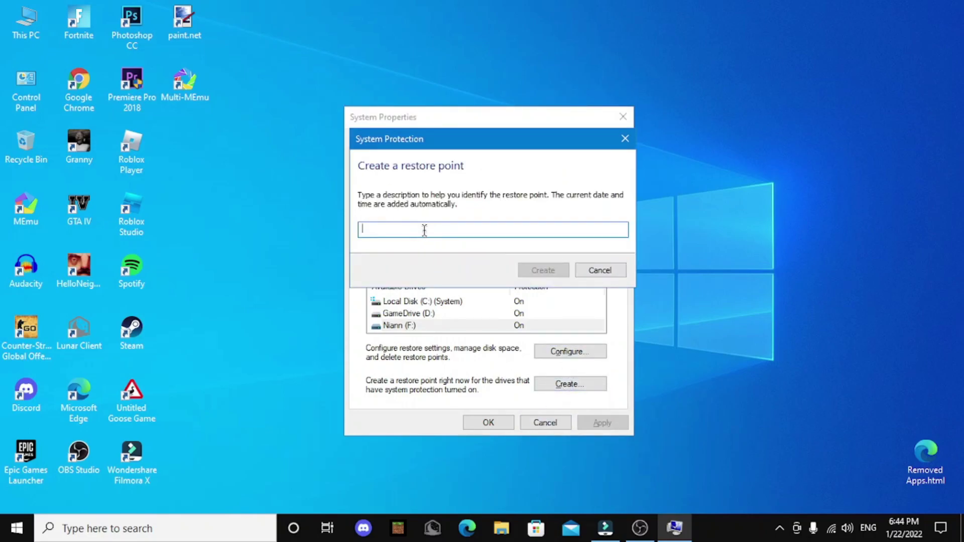
Type a short restore point description, ending with 'idk'.
type("Niann")
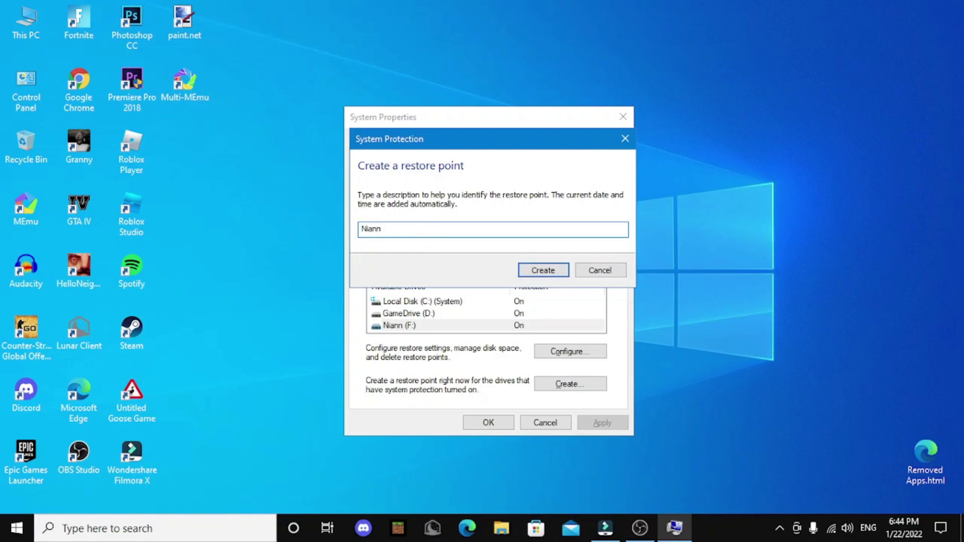
key("ctrl+a")
key("BackSpace")
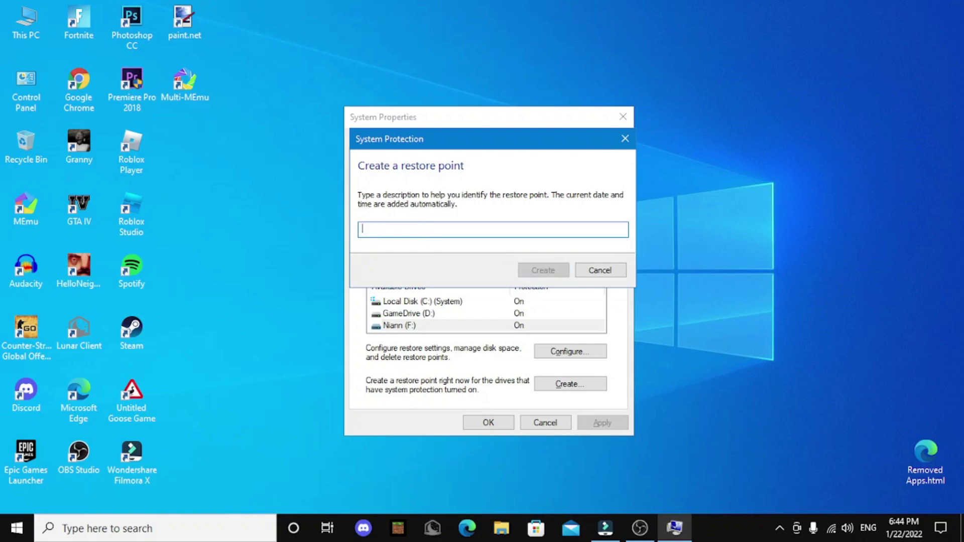
type("lol")
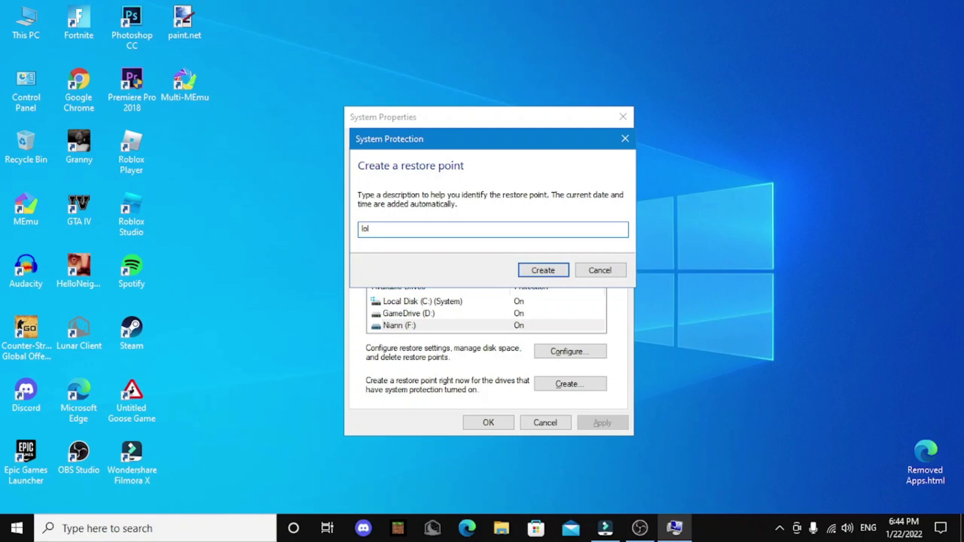
key("BackSpace")
type("l")
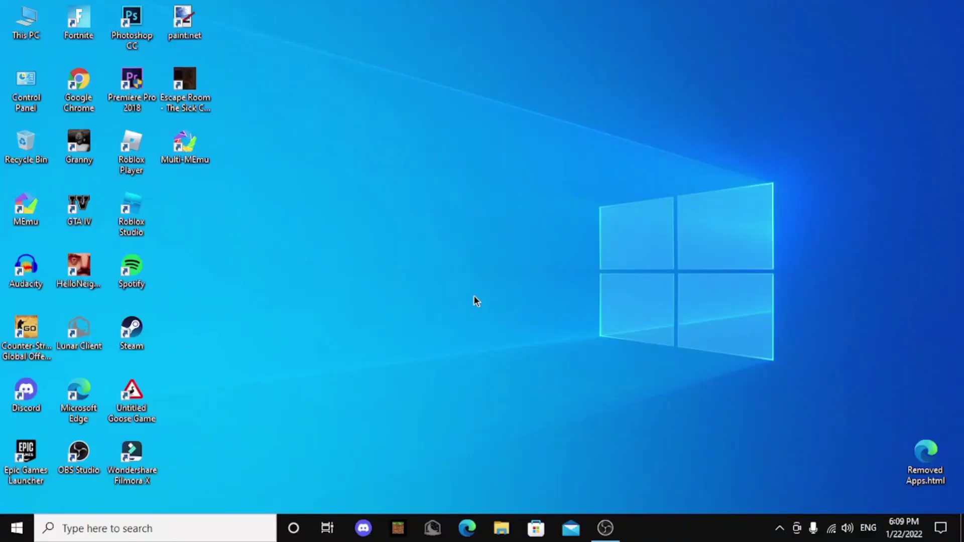
Find 'Edit power plan' in Start search and switch the active plan from Balanced to Ultimate Performance.
left_click(17, 528)
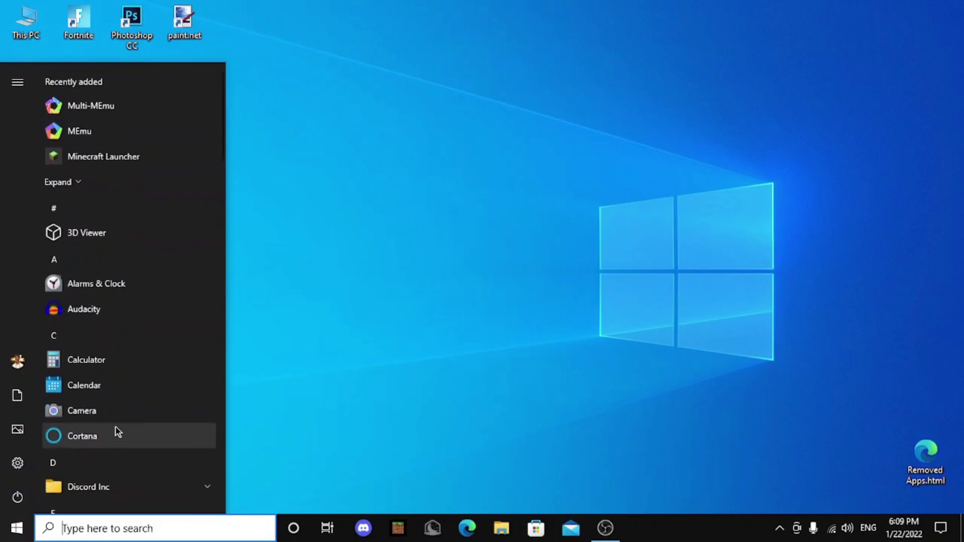
type("power")
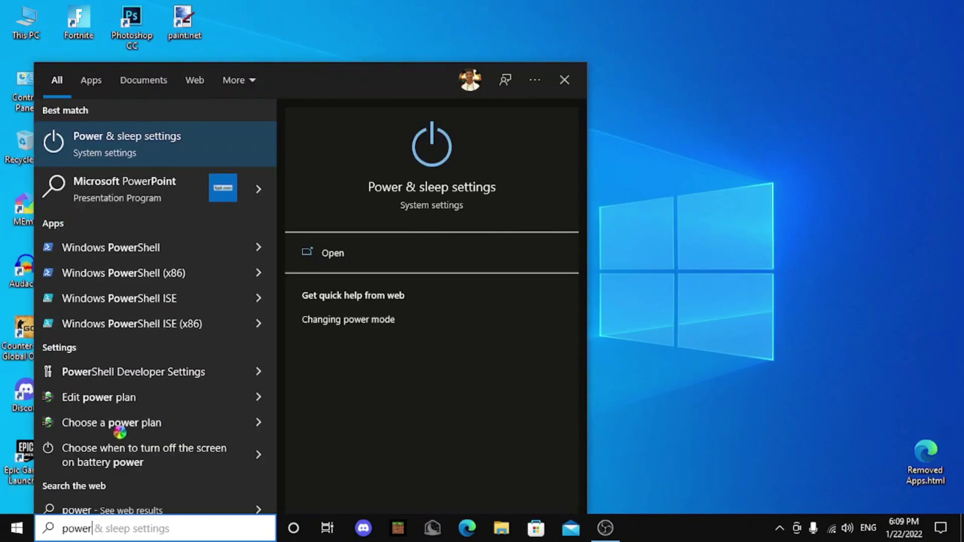
type("plan")
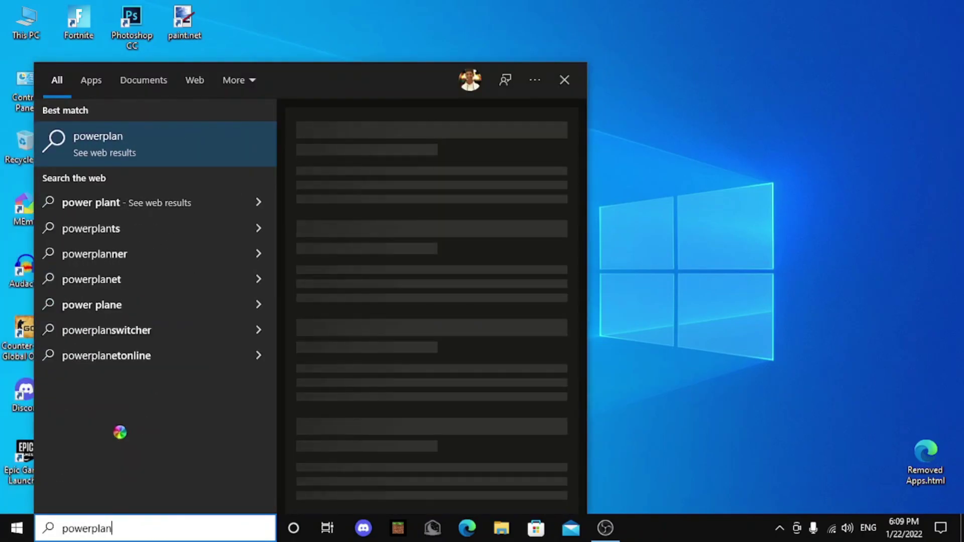
key("BackSpace")
key("BackSpace")
key("BackSpace")
key("BackSpace")
key("BackSpace")
key("BackSpace")
key("BackSpace")
key("BackSpace")
key("BackSpace")
type("edit")
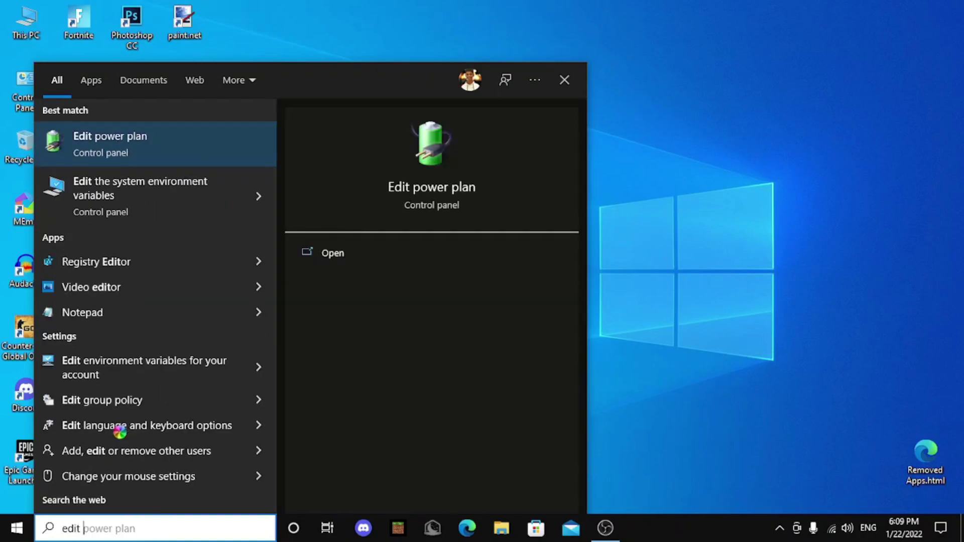
key("Return")
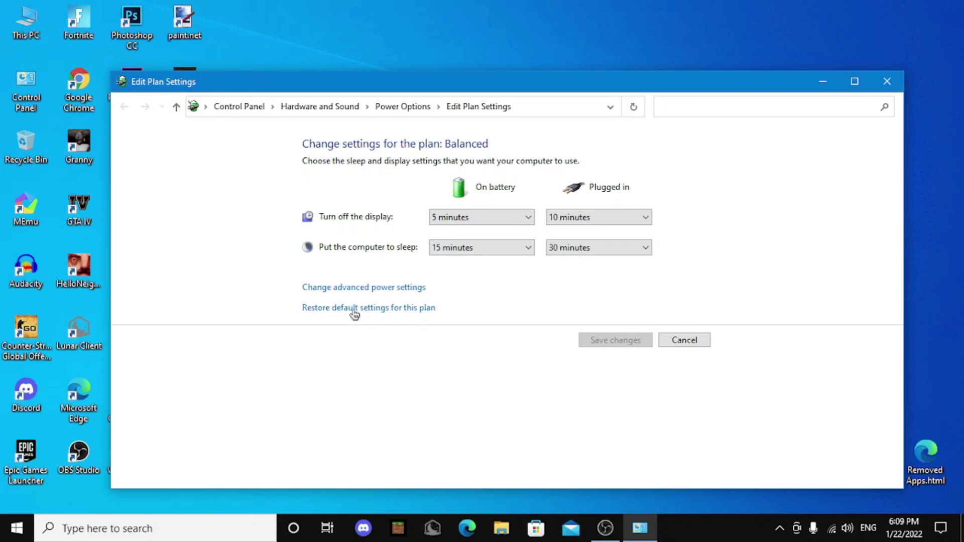
left_click(390, 106)
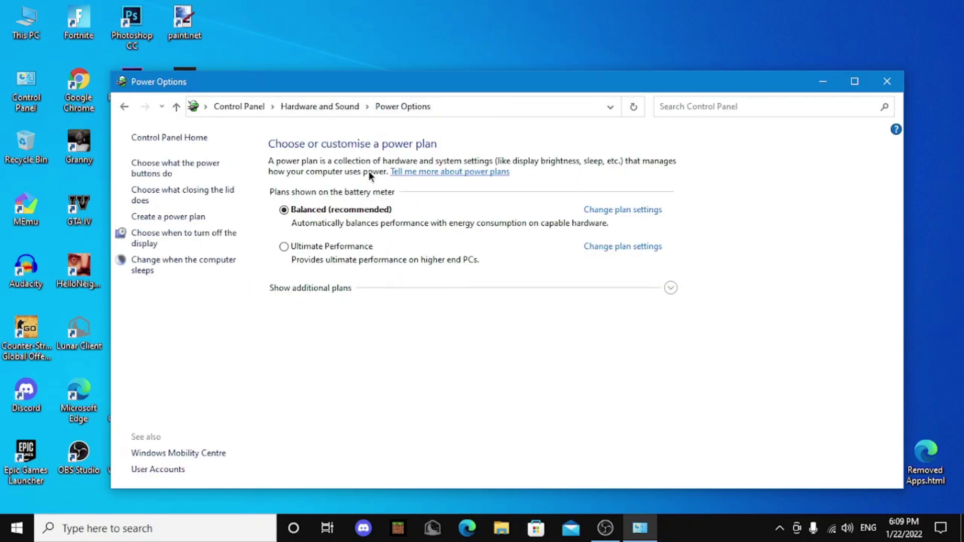
left_click(316, 249)
Paste the powercfg -duplicatescheme command into Command Prompt, then close it and Power Options.
key("super")
type("cmd")
key("Return")
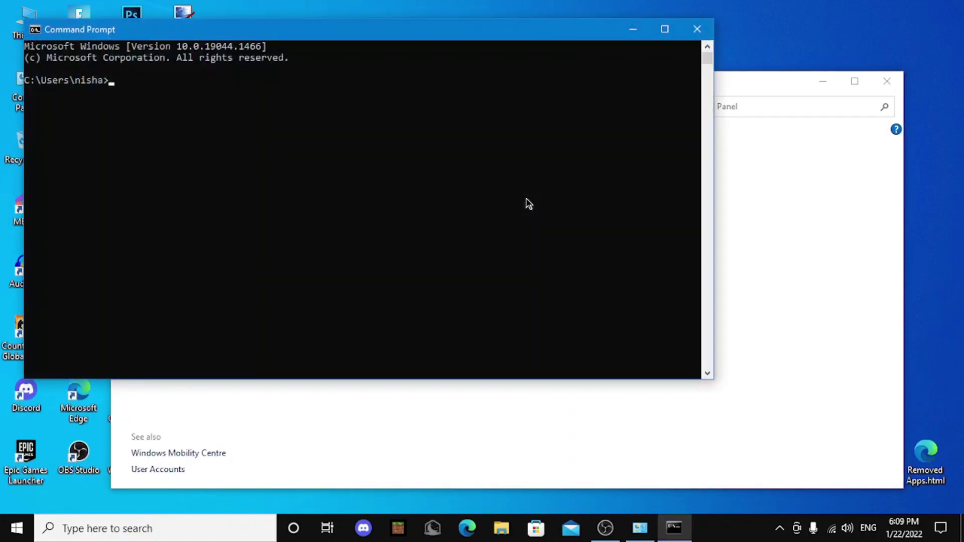
left_click_drag(473, 26, 601, 98)
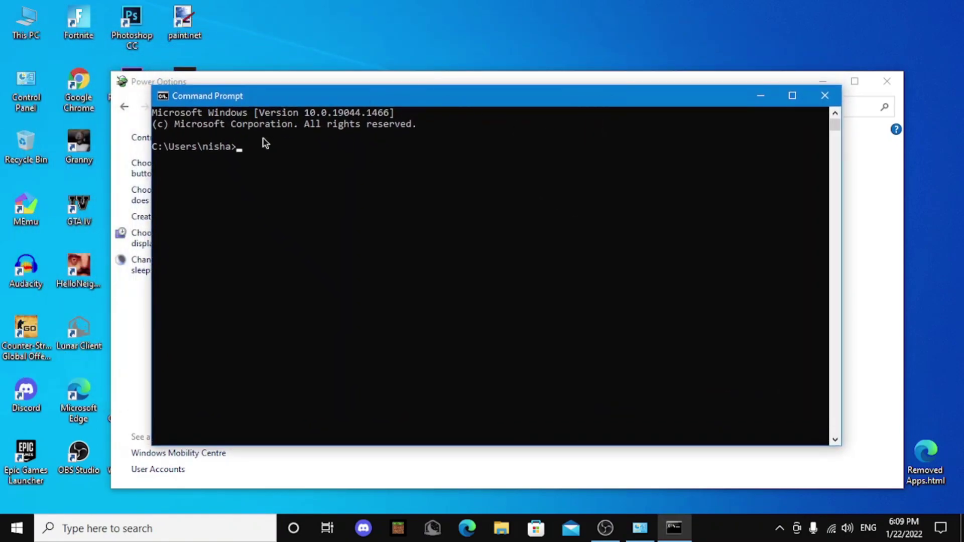
type("powercfg -duplicatescheme e9a42b02-d5df-448d-aa00-03f14749eb61")
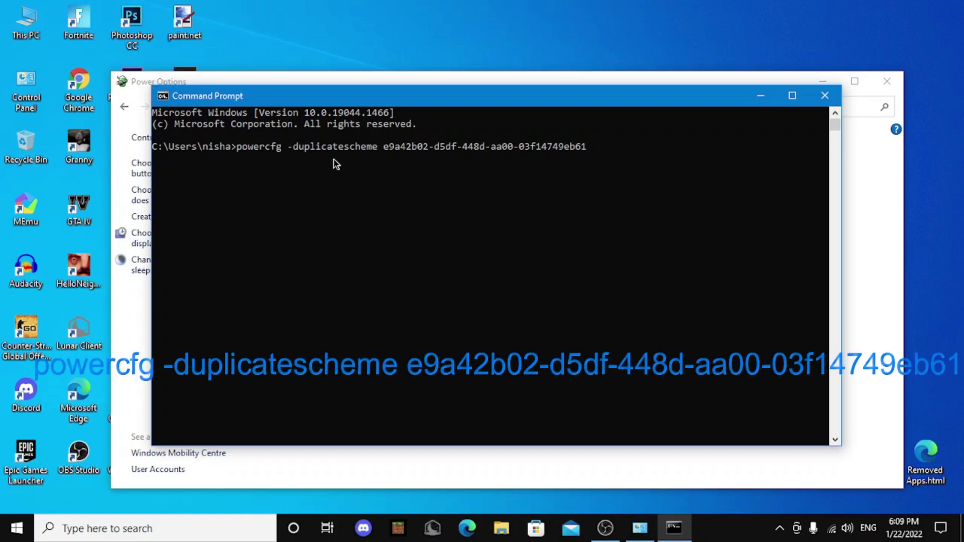
left_click_drag(592, 150, 335, 149)
left_click(335, 150)
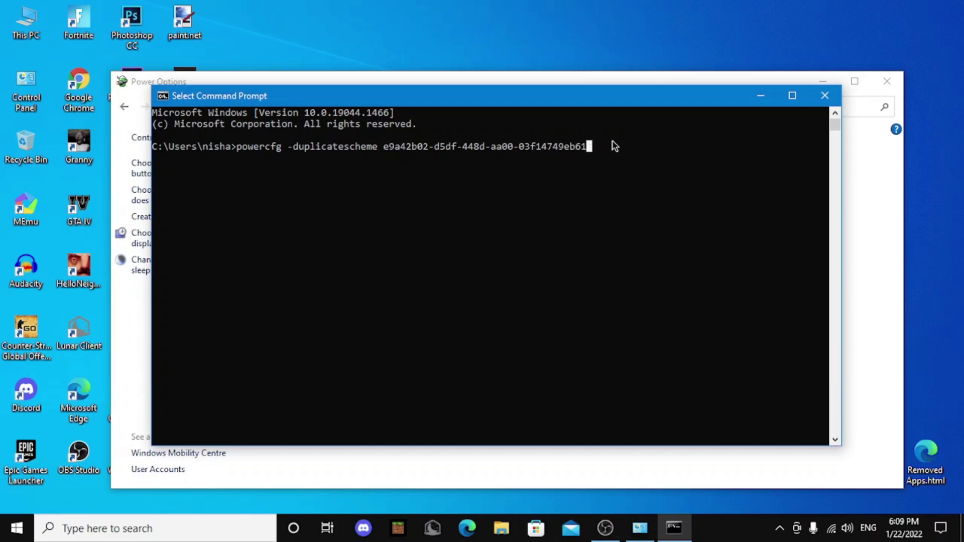
left_click(827, 94)
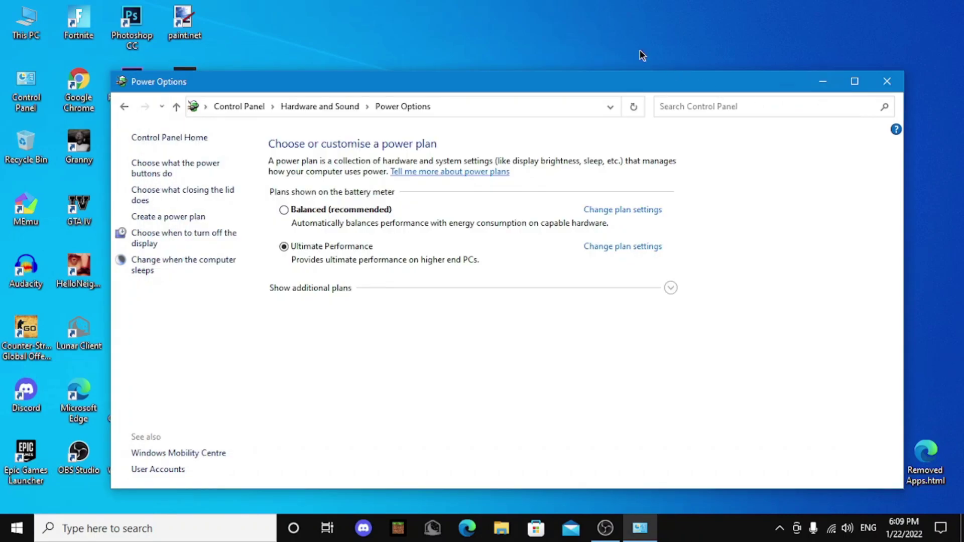
left_click(888, 82)
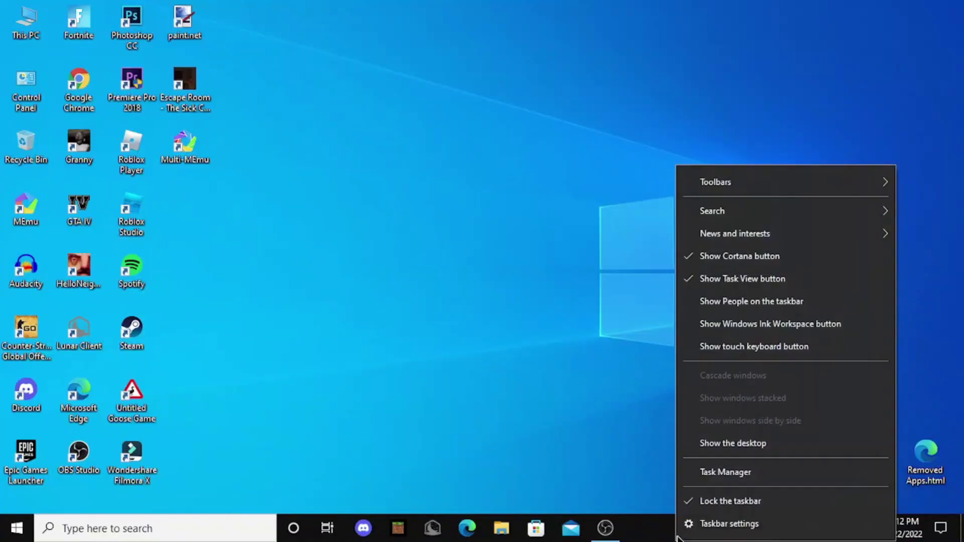
Open Task Manager from the taskbar menu and show its Startup apps list.
left_click(612, 402)
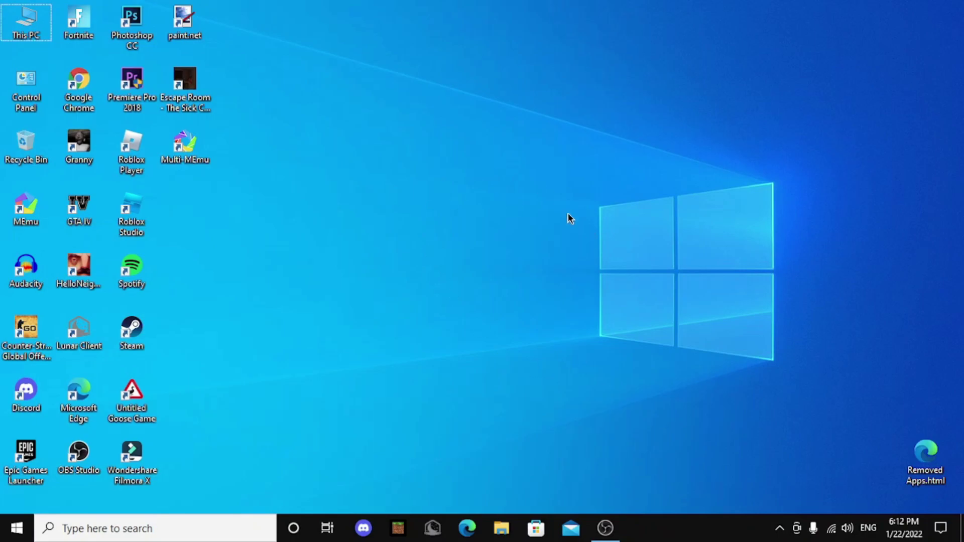
right_click(659, 527)
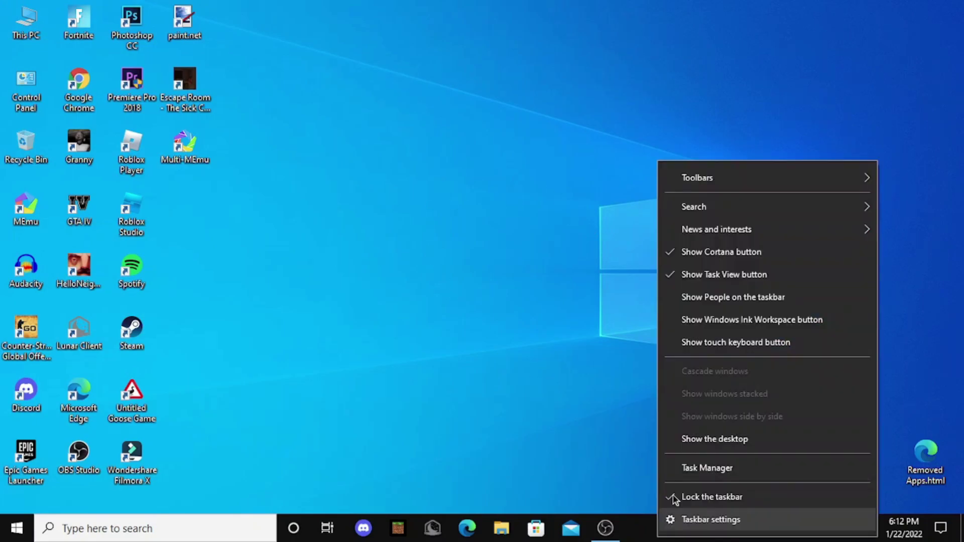
left_click(702, 472)
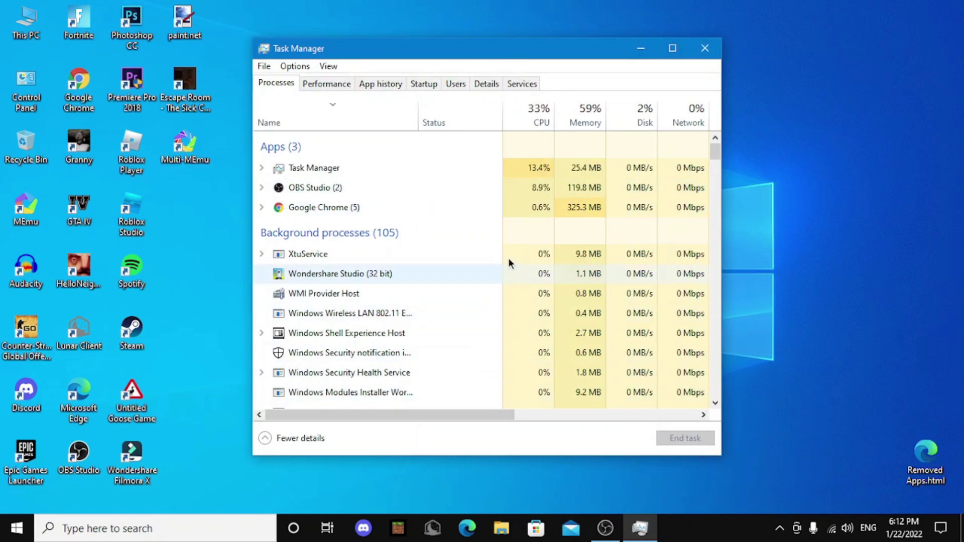
left_click(419, 86)
Disable Cortana, EpicGamesLauncher, the Intel graphics app and Microsoft Edge at startup.
left_click(464, 167)
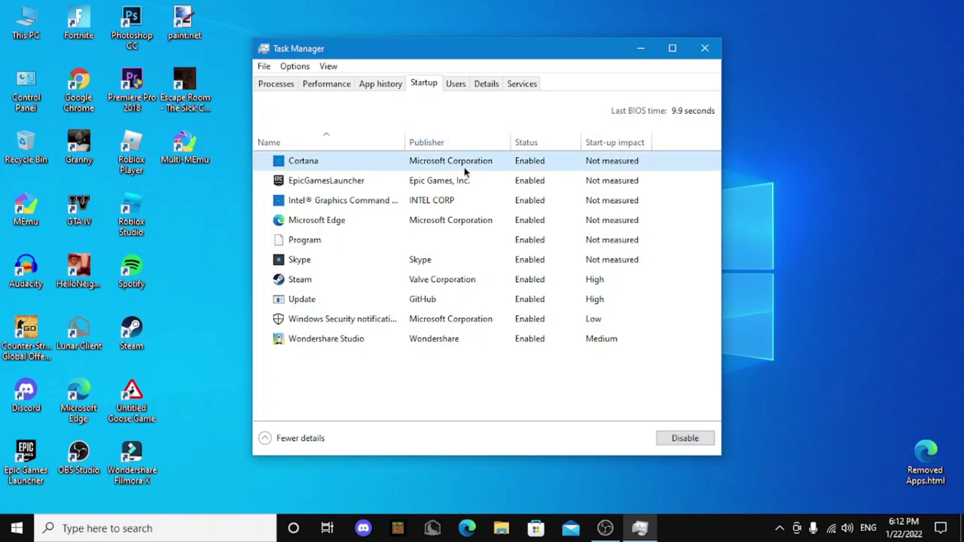
left_click(665, 442)
left_click(548, 181)
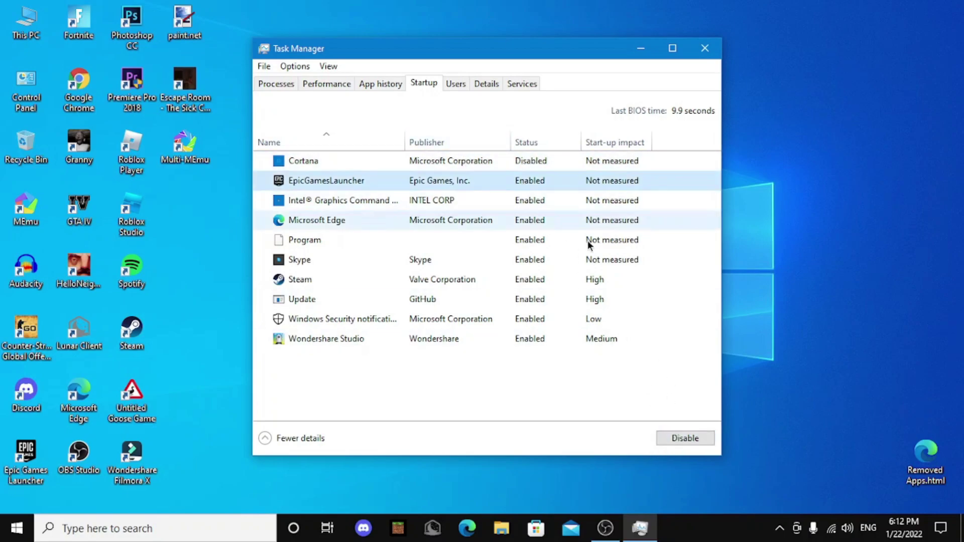
left_click(703, 440)
left_click(550, 199)
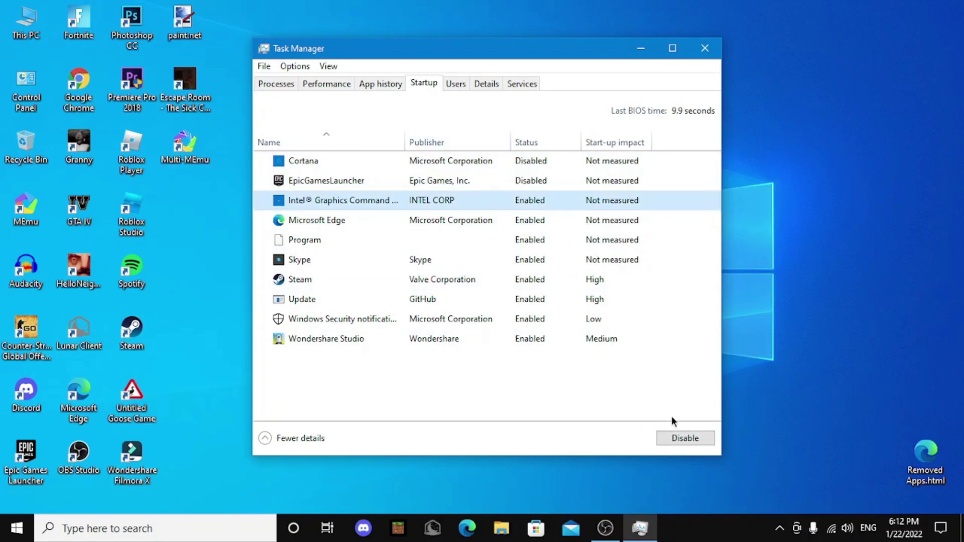
left_click(673, 438)
left_click(546, 225)
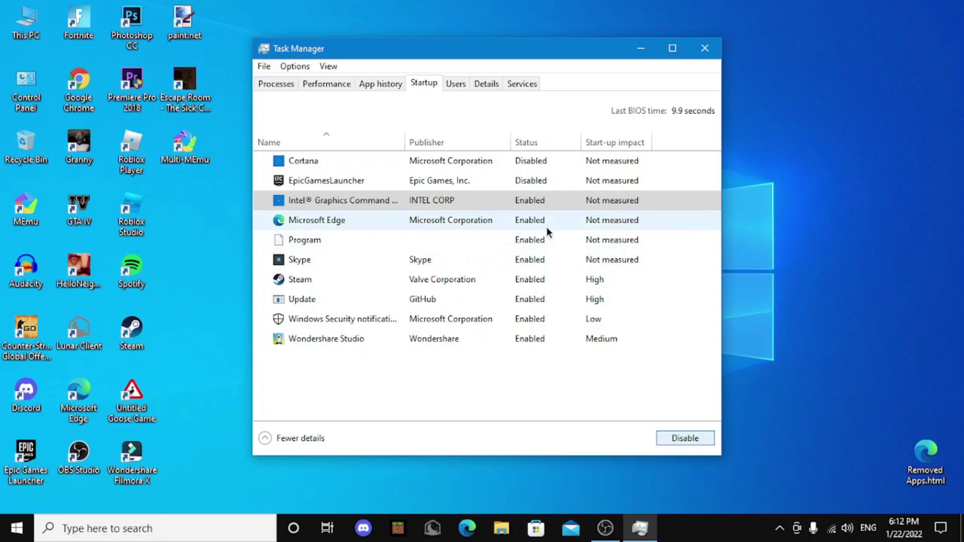
left_click(685, 439)
Disable Skype, Steam, Wondershare Studio and Update at startup.
left_click(567, 262)
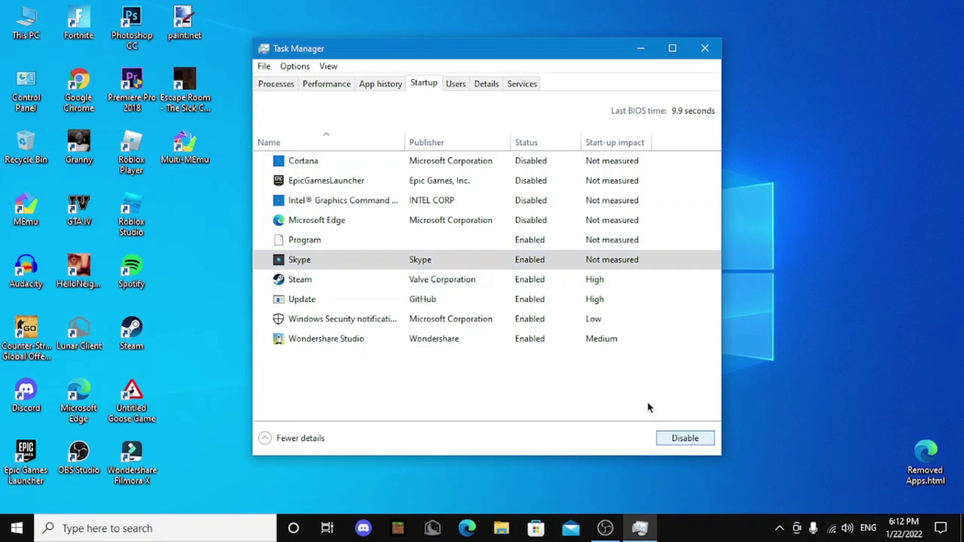
left_click(553, 281)
left_click(679, 438)
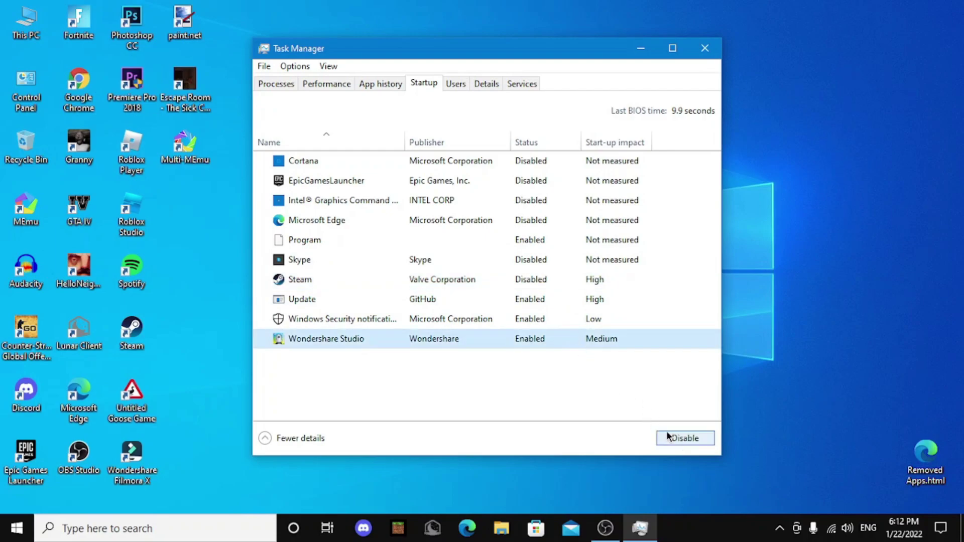
left_click(668, 437)
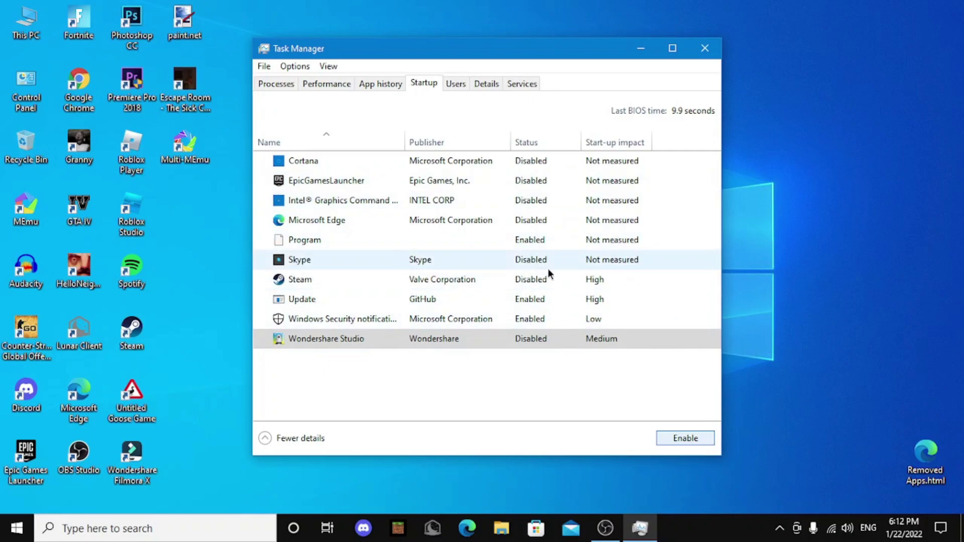
left_click(526, 297)
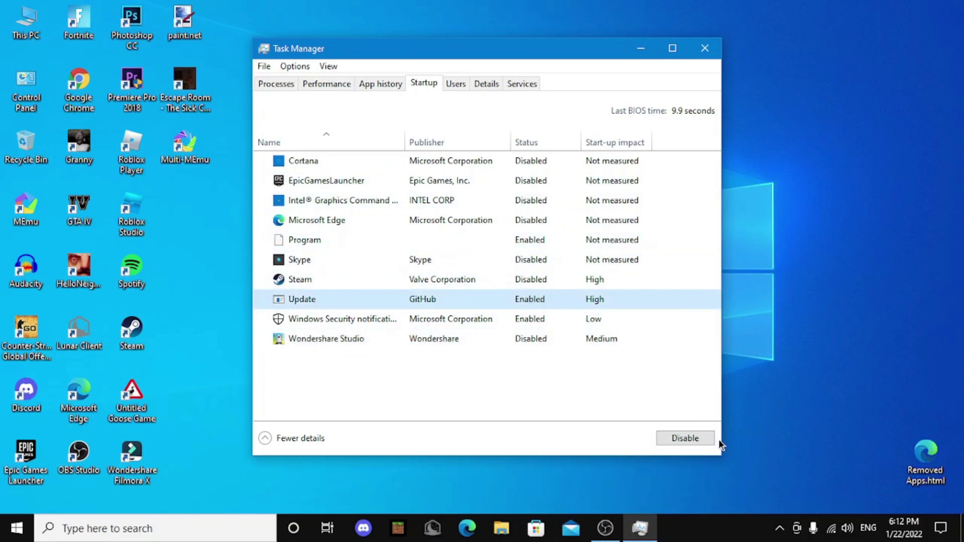
left_click(685, 437)
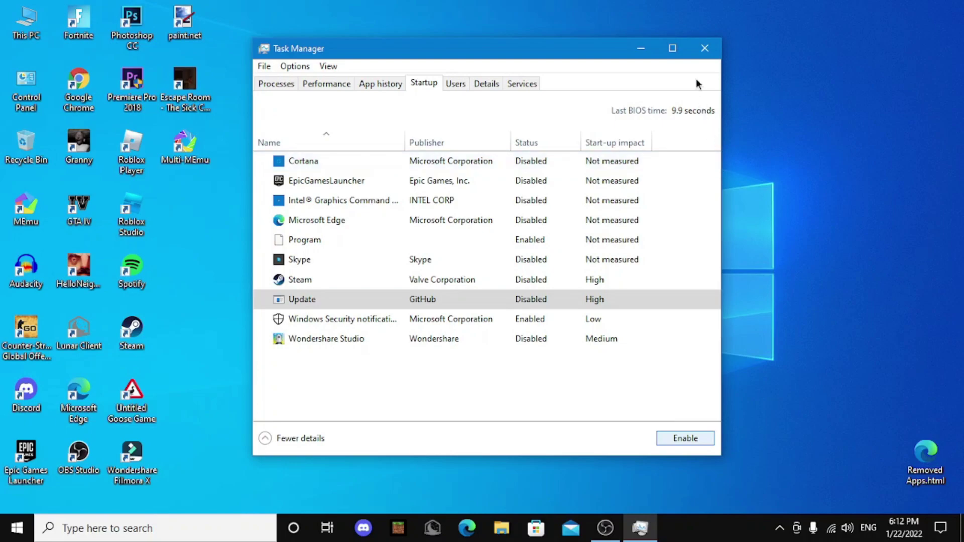
Close Task Manager and refresh the desktop.
left_click(709, 46)
right_click(506, 69)
left_click(559, 113)
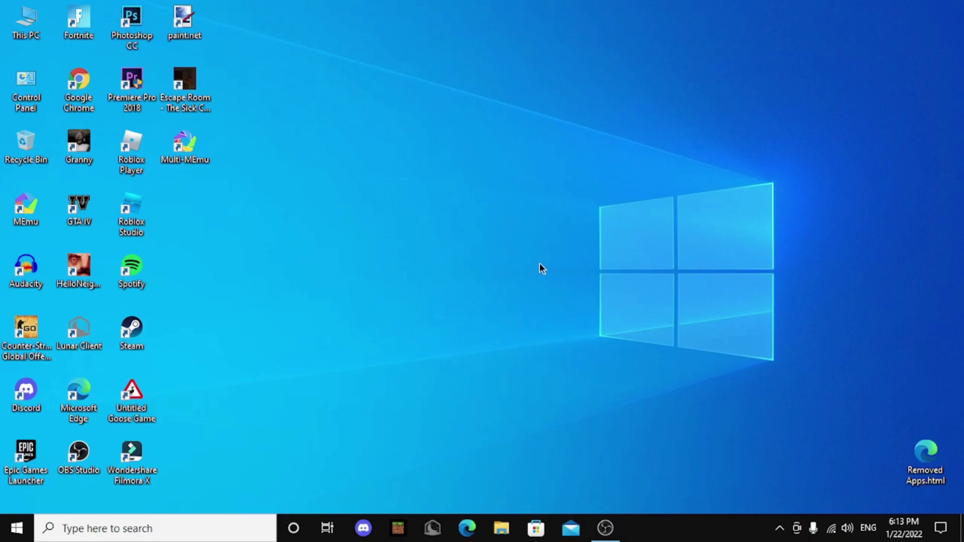
Open Local Disk (C:) properties in File Explorer and launch Disk Clean-up.
left_click(498, 527)
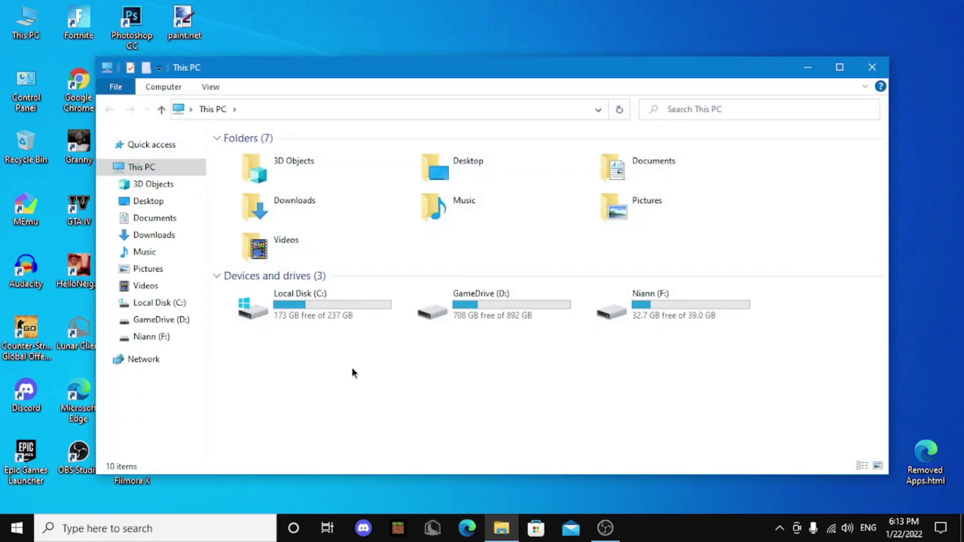
right_click(318, 305)
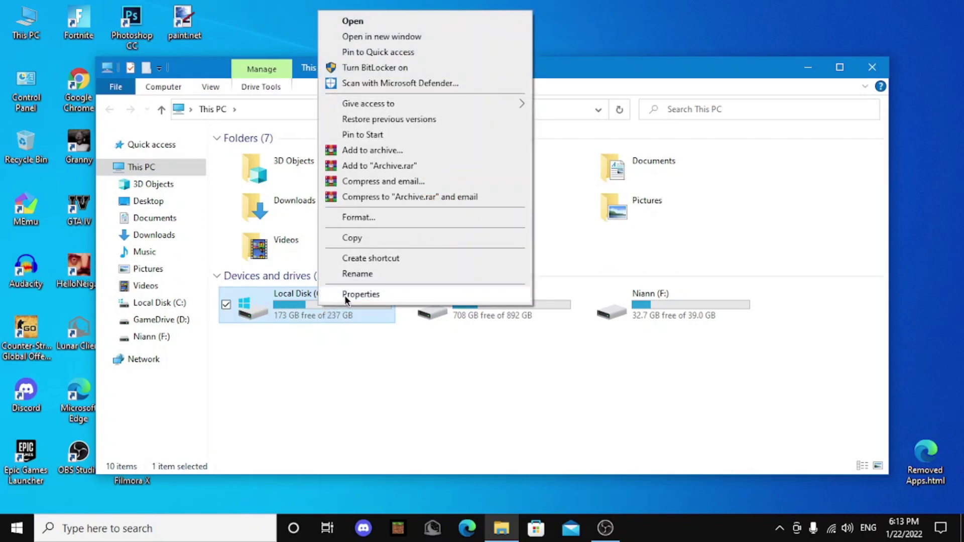
left_click(345, 295)
left_click_drag(431, 167, 438, 108)
left_click(535, 337)
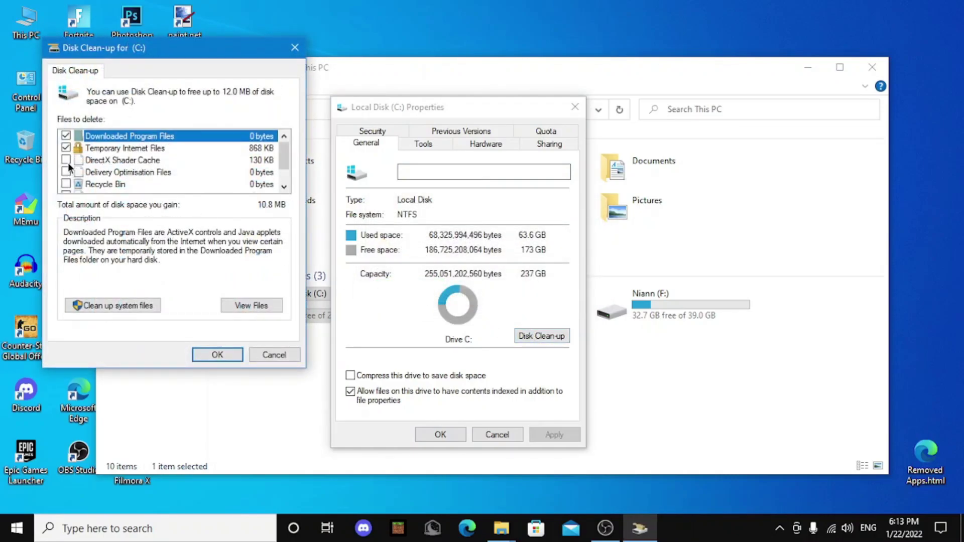
Tick DirectX Shader Cache, Delivery Optimisation Files and Recycle Bin, then permanently delete the files.
left_click(67, 161)
left_click(66, 172)
left_click(66, 184)
scroll(68, 172, "down", 1)
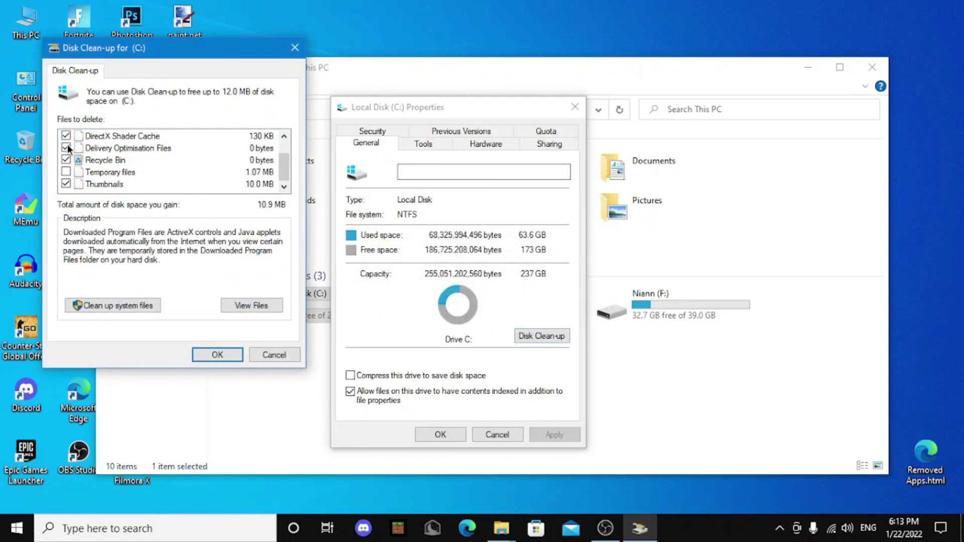
scroll(75, 176, "up", 1)
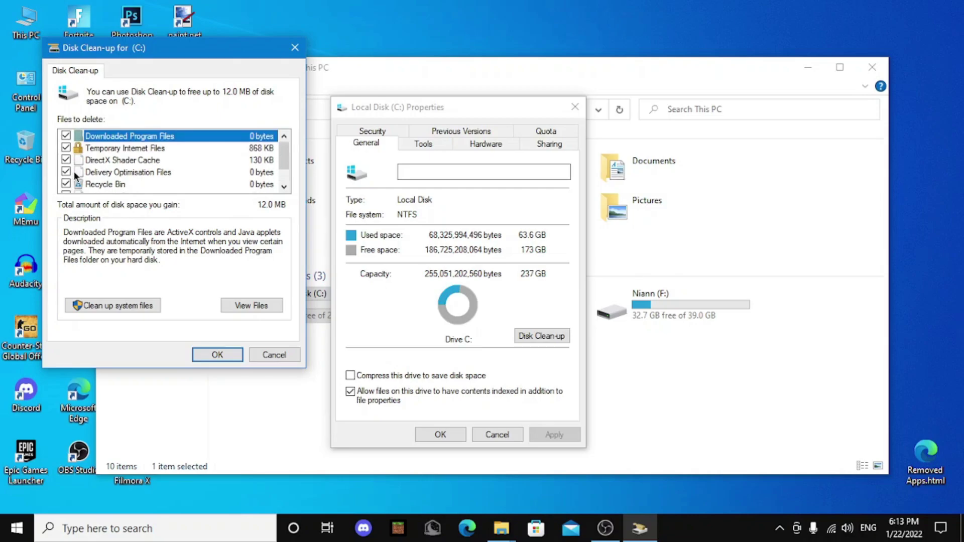
scroll(75, 176, "down", 1)
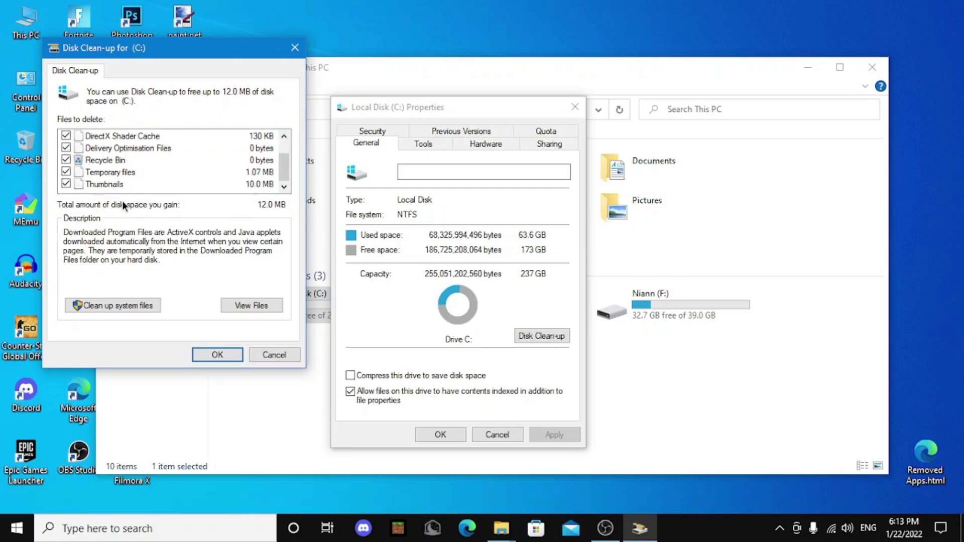
left_click(217, 355)
left_click(509, 272)
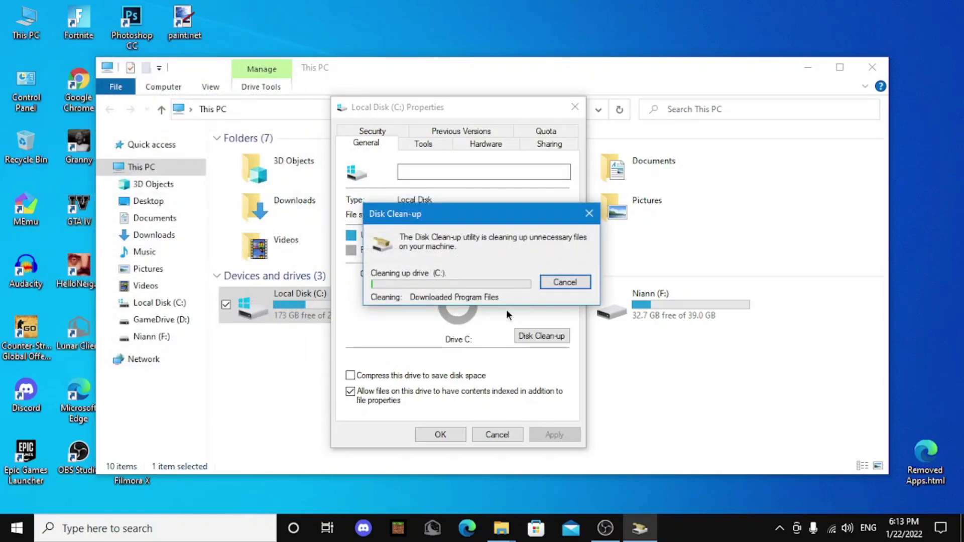
left_click_drag(477, 217, 454, 220)
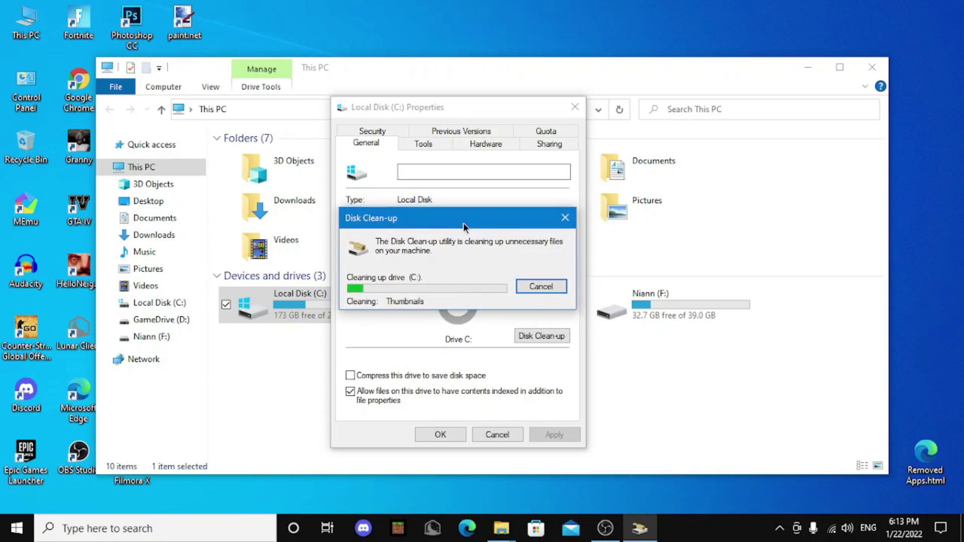
Rerun Disk Clean-up on C:, ticking Temporary files and Recycle Bin, and rescan including system files.
left_click(546, 336)
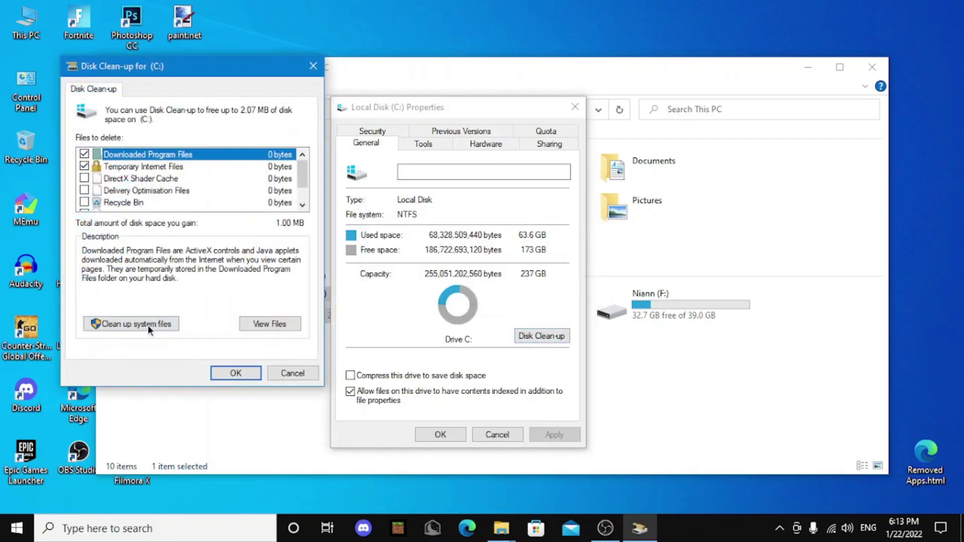
left_click(84, 184)
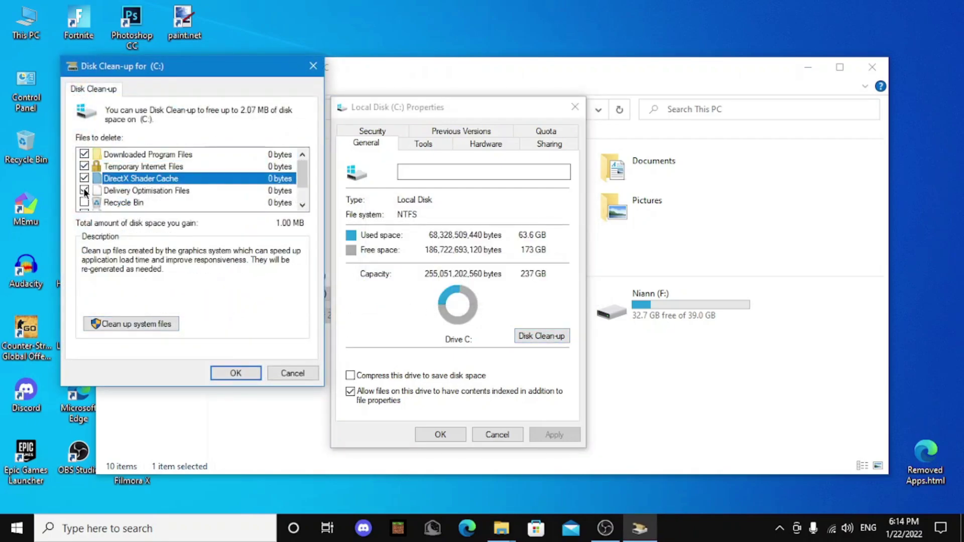
scroll(84, 188, "down", 1)
left_click(84, 190)
left_click(84, 178)
scroll(85, 176, "up", 1)
scroll(86, 179, "down", 1)
scroll(86, 180, "up", 1)
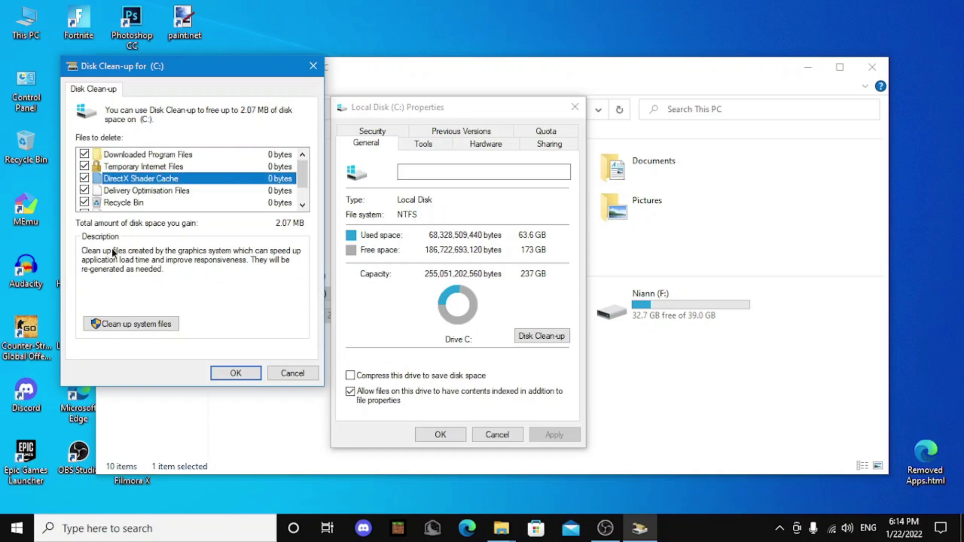
left_click(143, 324)
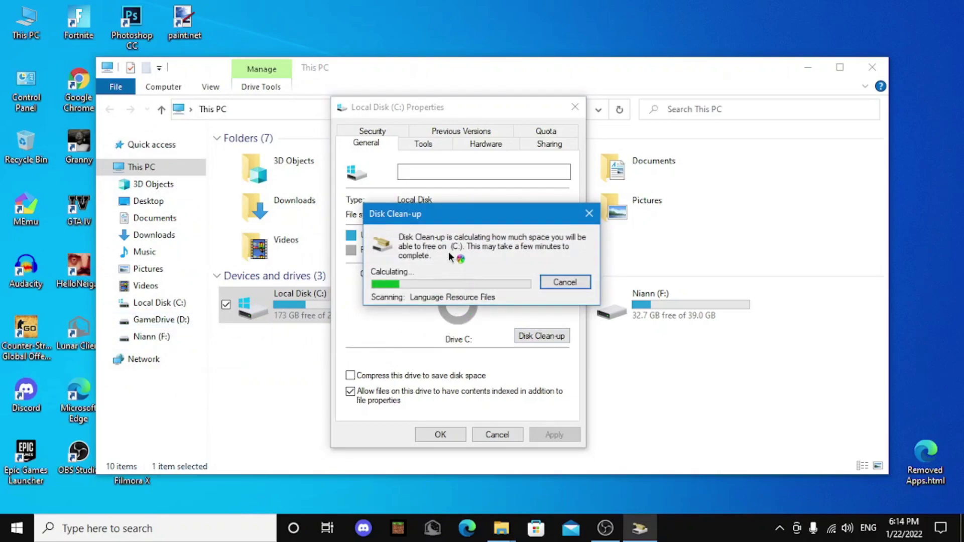
Close the Disk Clean-up, C: properties and File Explorer windows.
mouse_move(466, 219)
left_mouse_down()
mouse_move(445, 227)
mouse_move(456, 230)
left_mouse_up()
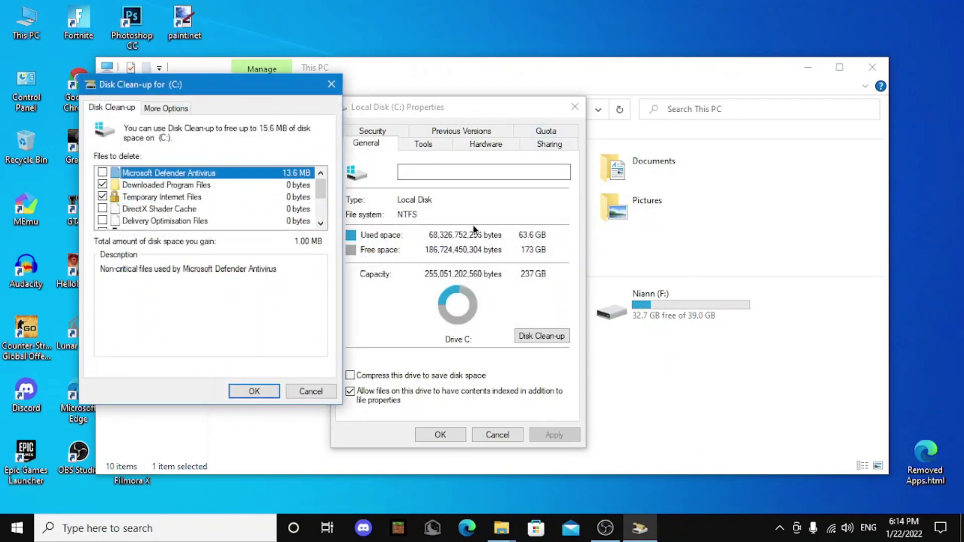
left_click(639, 529)
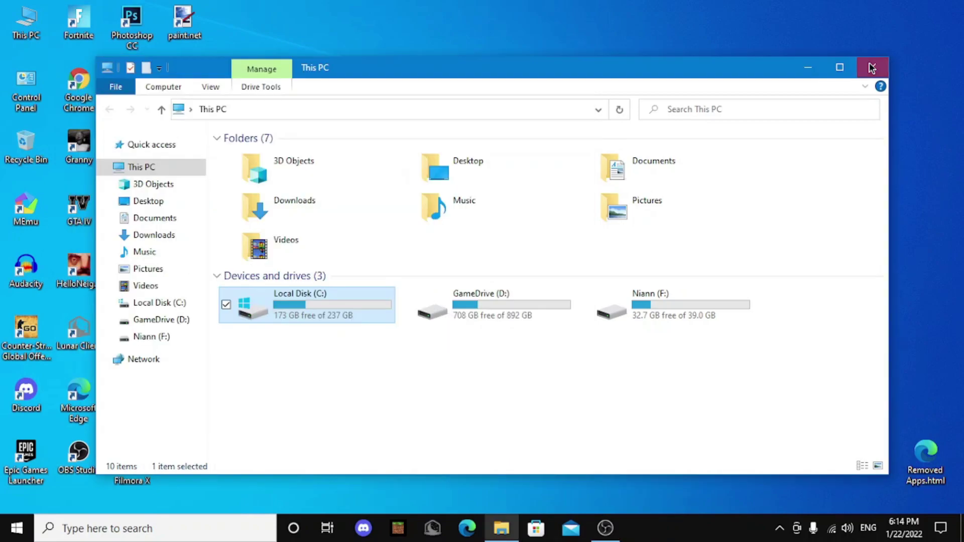
left_click(872, 66)
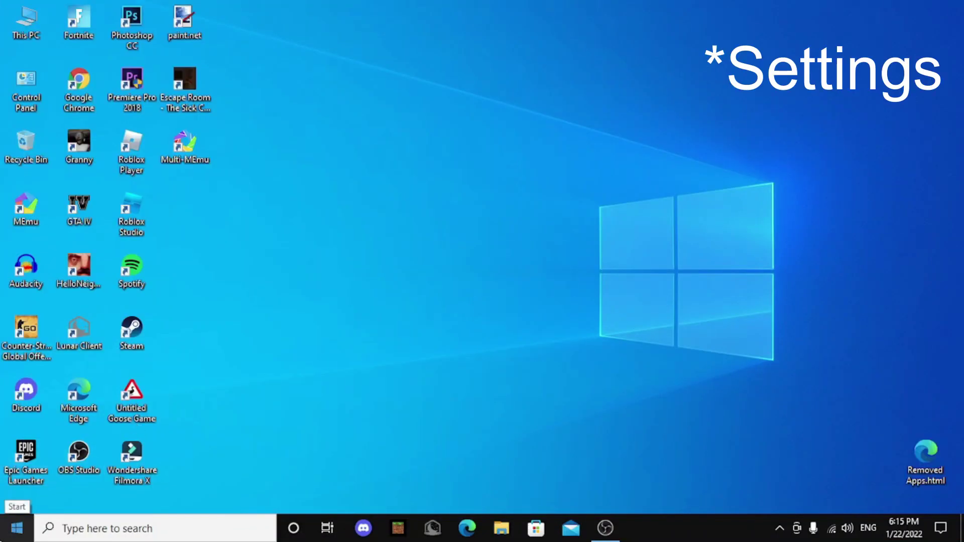
Open Settings > Update & Security and run a check for Windows updates.
left_click(15, 528)
left_click(17, 462)
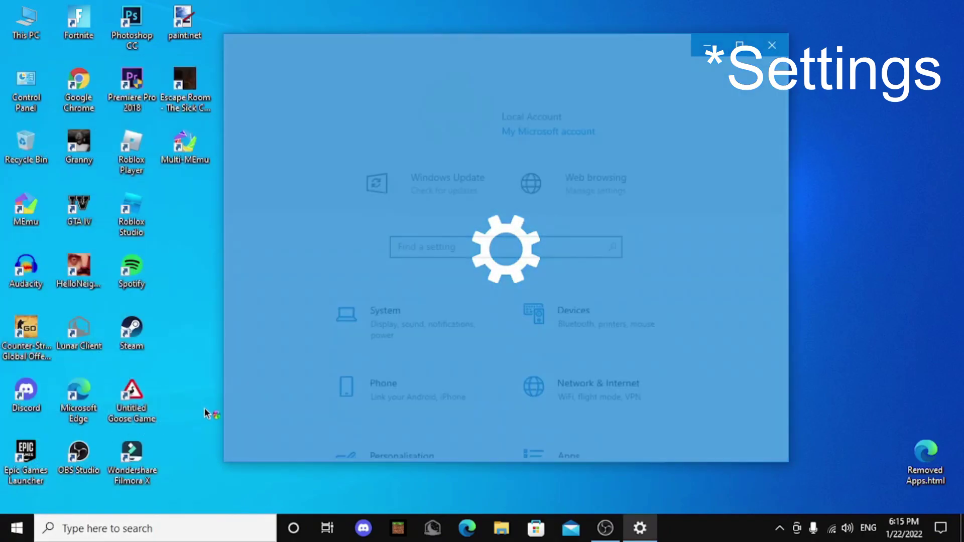
scroll(478, 324, "down", 5)
scroll(402, 347, "down", 1)
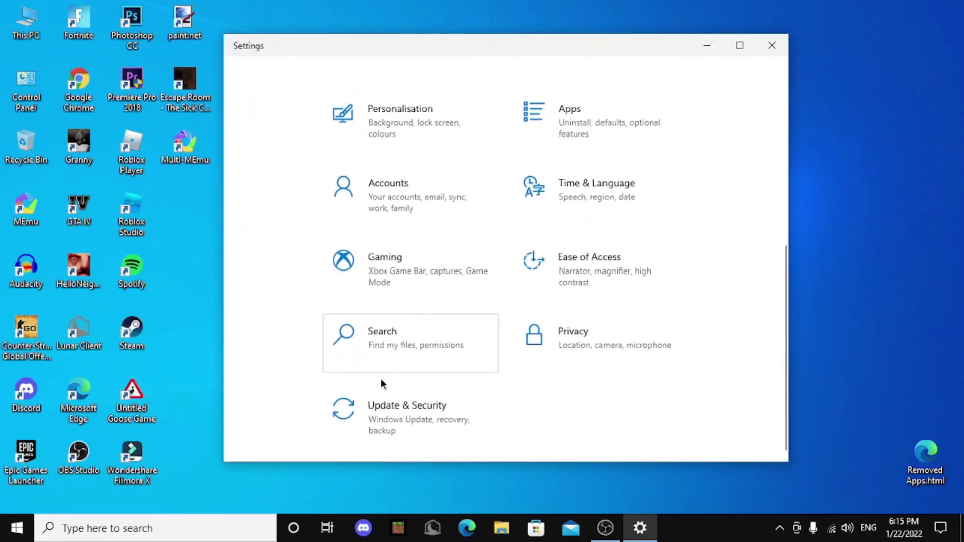
left_click(376, 399)
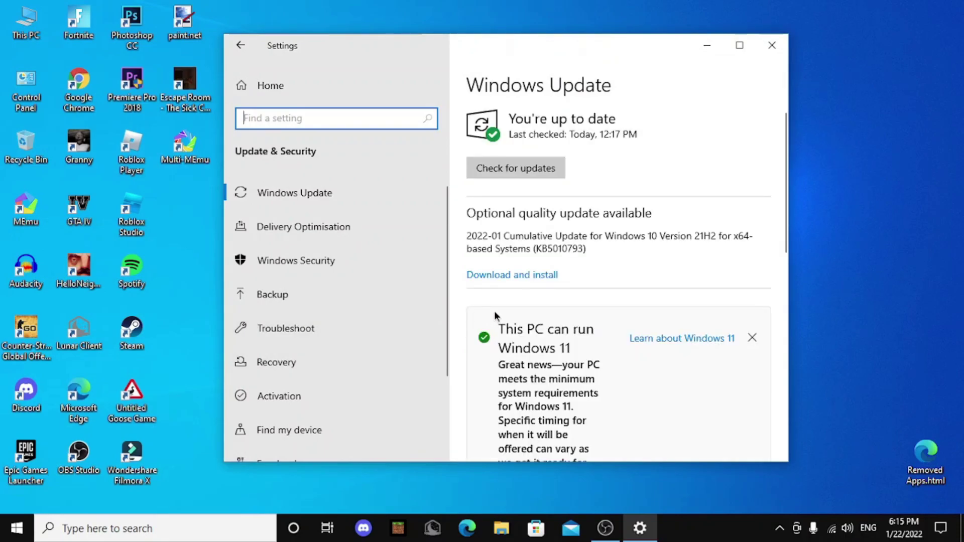
scroll(552, 218, "down", 5)
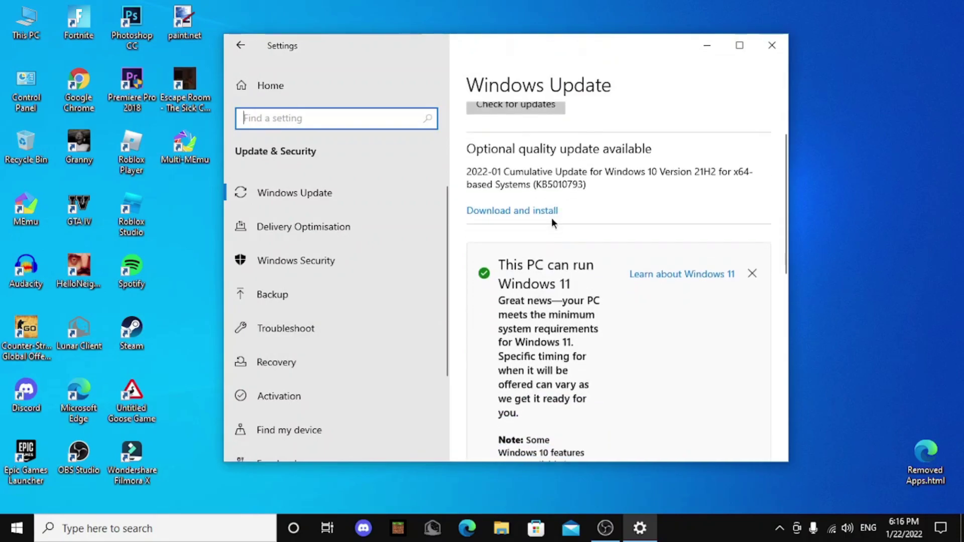
scroll(553, 226, "up", 6)
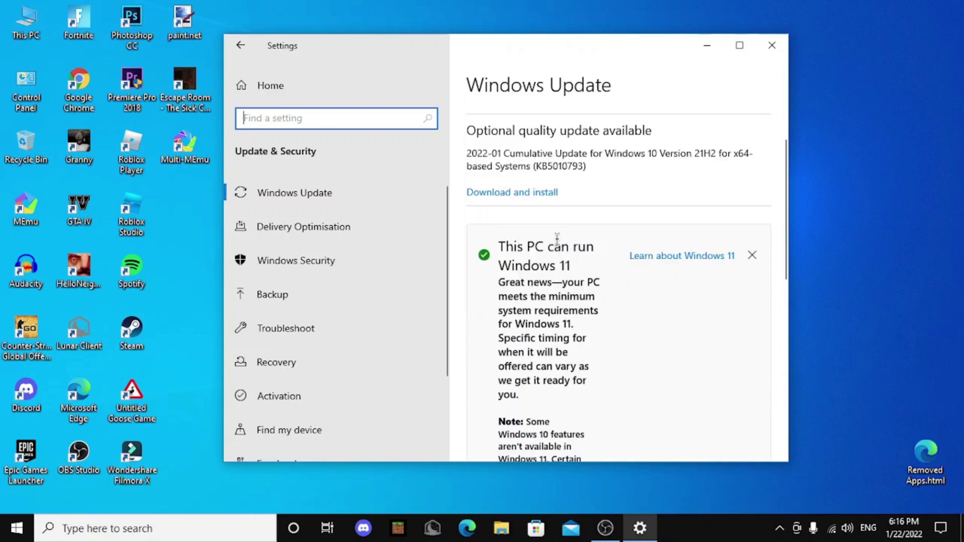
left_click(523, 168)
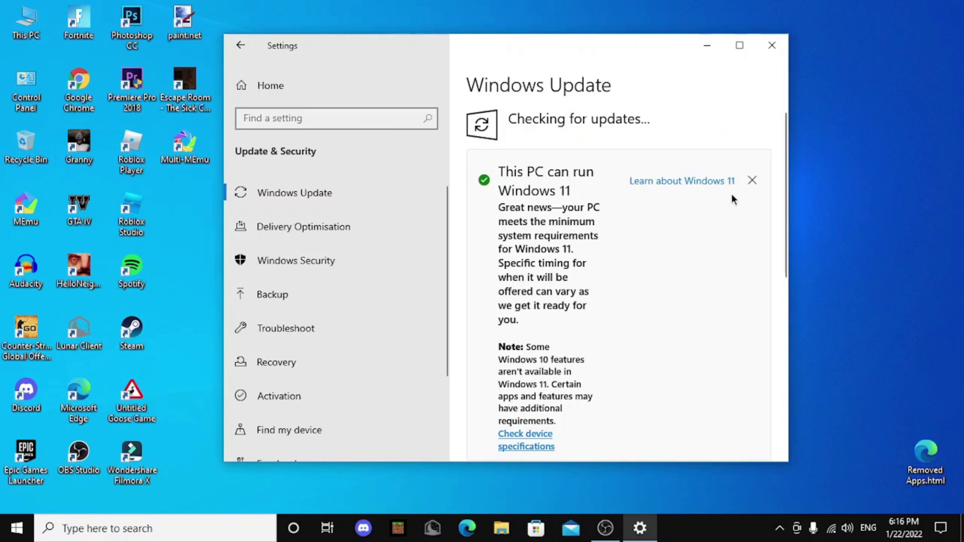
Dismiss the Windows 11 upgrade notice.
left_click_drag(547, 249, 637, 260)
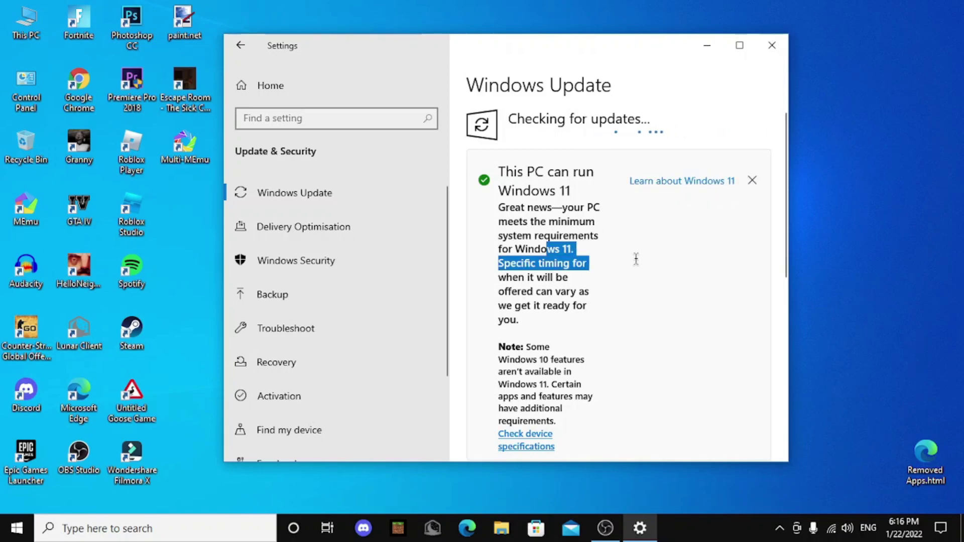
left_click(601, 268)
left_click(754, 180)
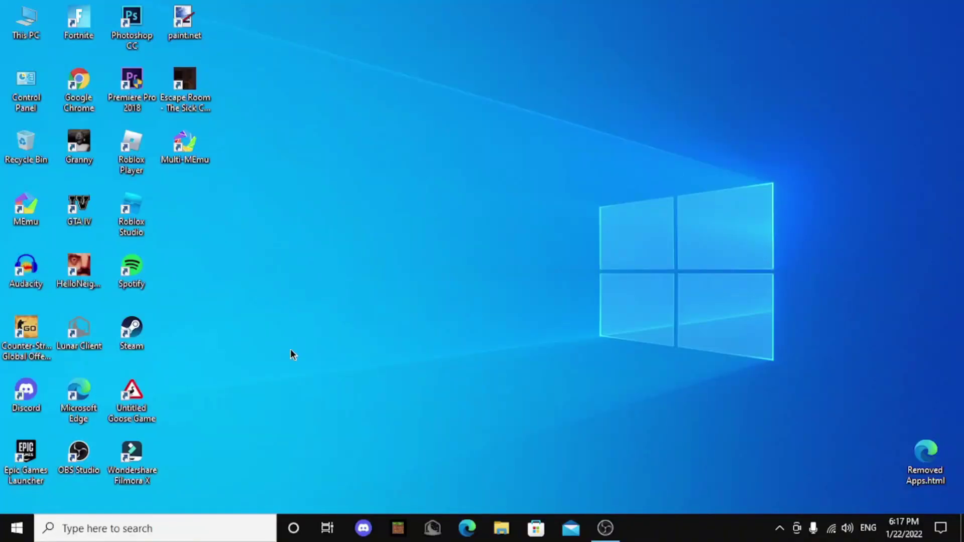
Open the Run dialog from the Start button's power-user menu.
key("super+r")
key("Escape")
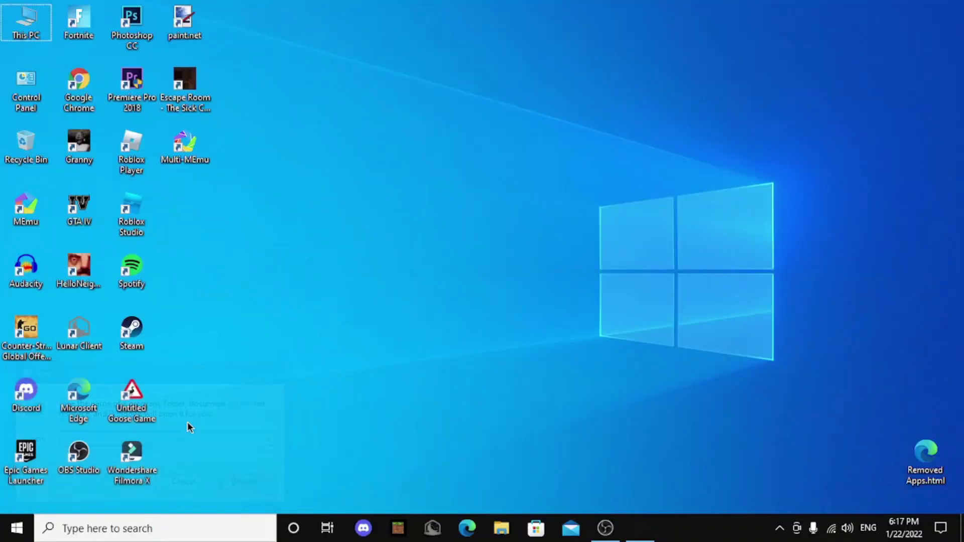
left_click(2, 534)
type("run")
key("Return")
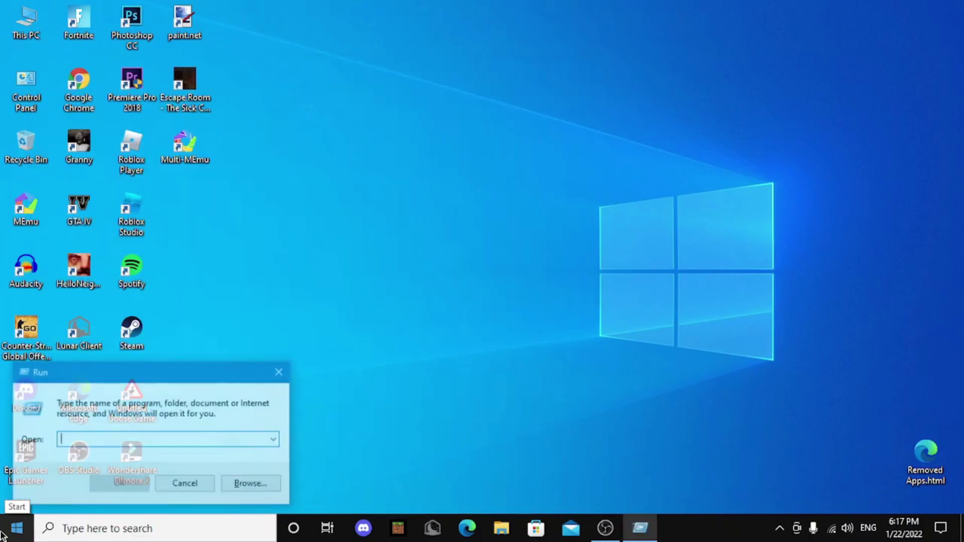
left_click(279, 373)
key("super")
left_click(3, 534)
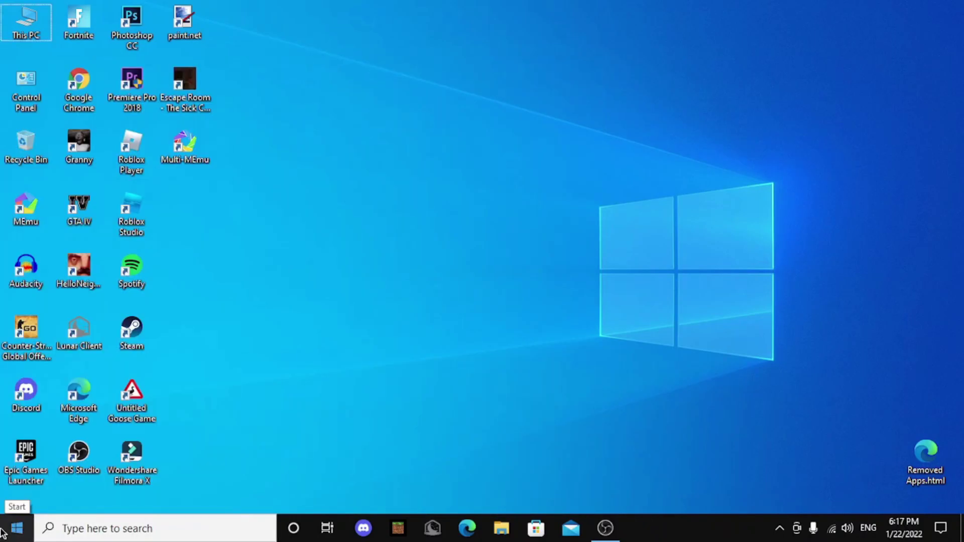
right_click(15, 537)
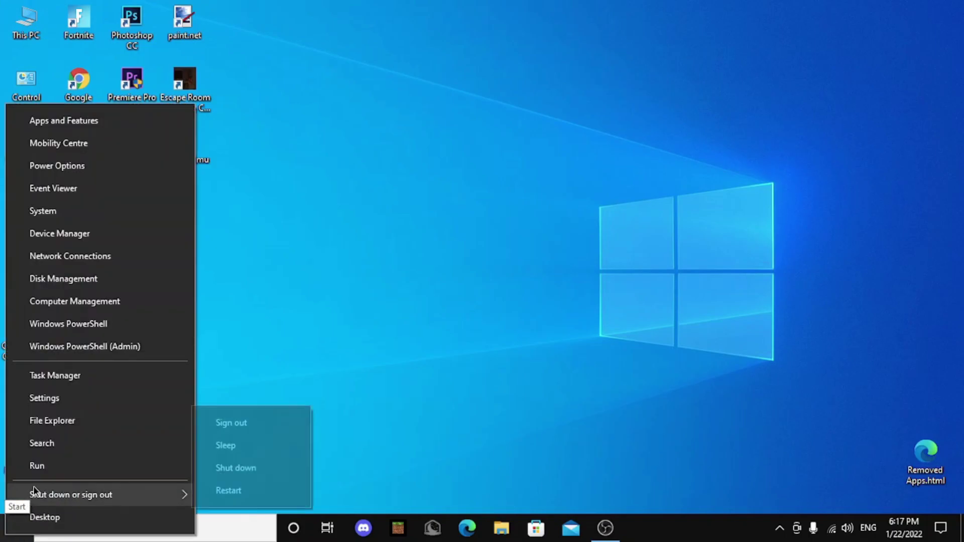
left_click(40, 467)
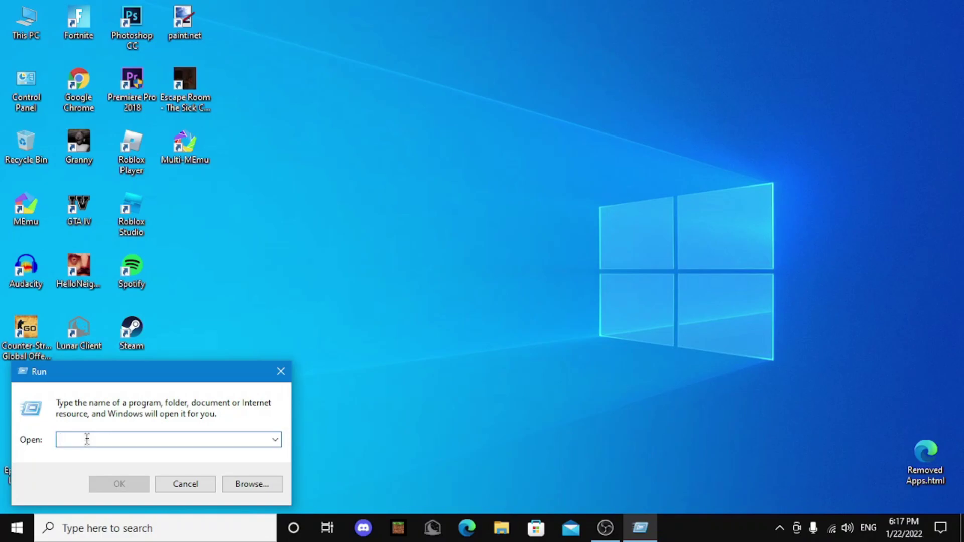
Open the %temp folder, select all its items and check their total size.
type("%temp%")
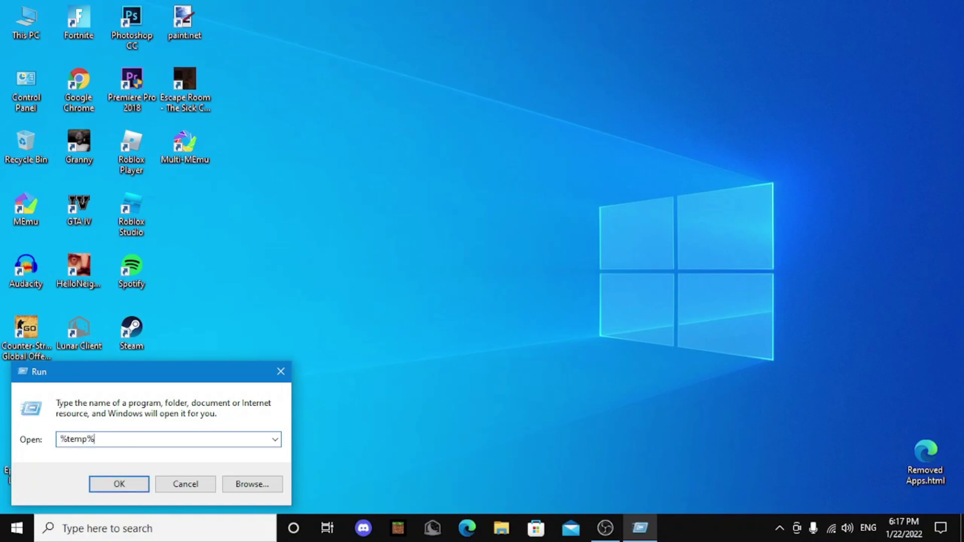
key("Return")
key("ctrl+a")
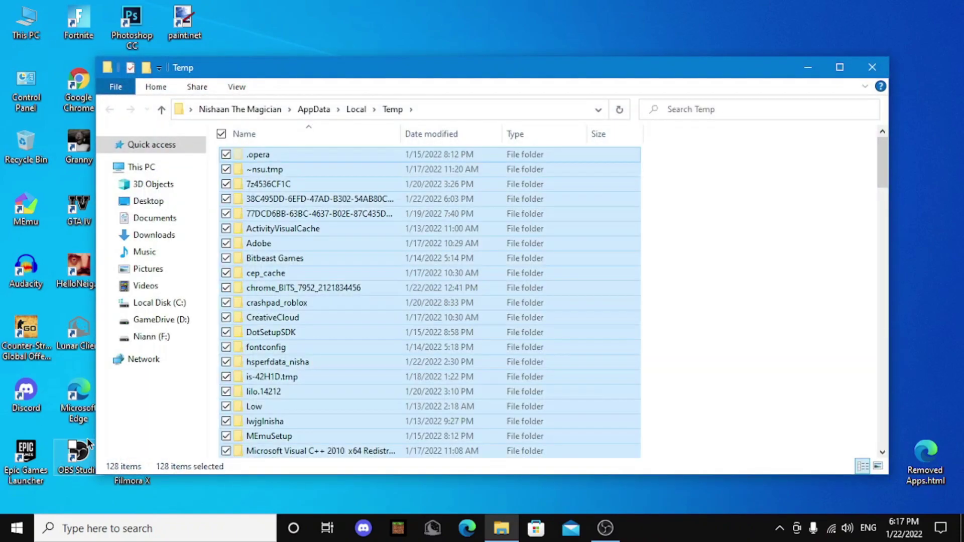
key("shift+Delete")
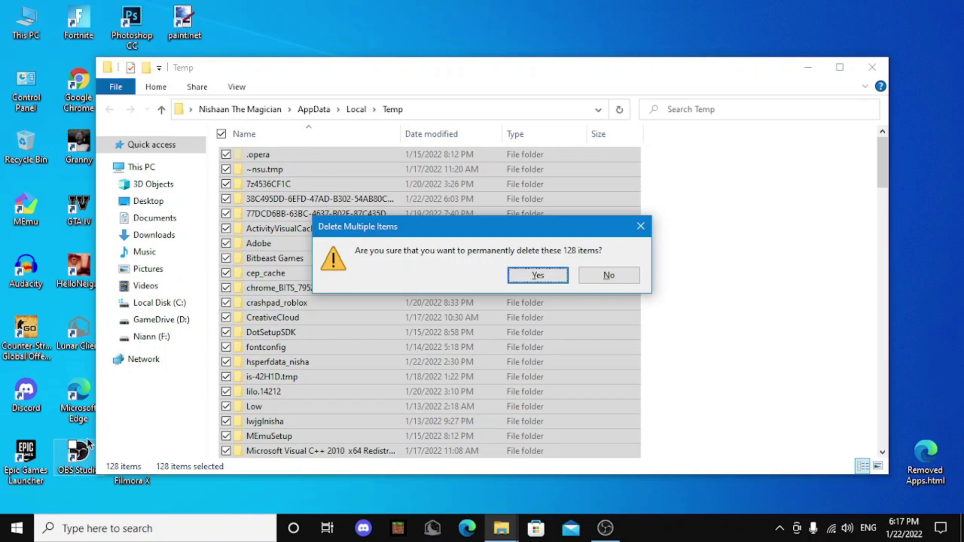
key("Tab")
key("Return")
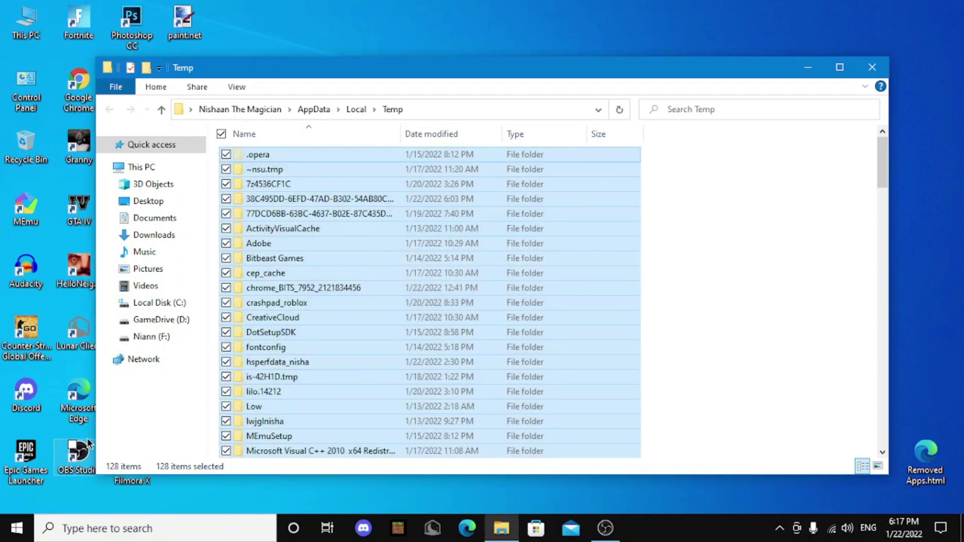
right_click(299, 295)
left_click(351, 284)
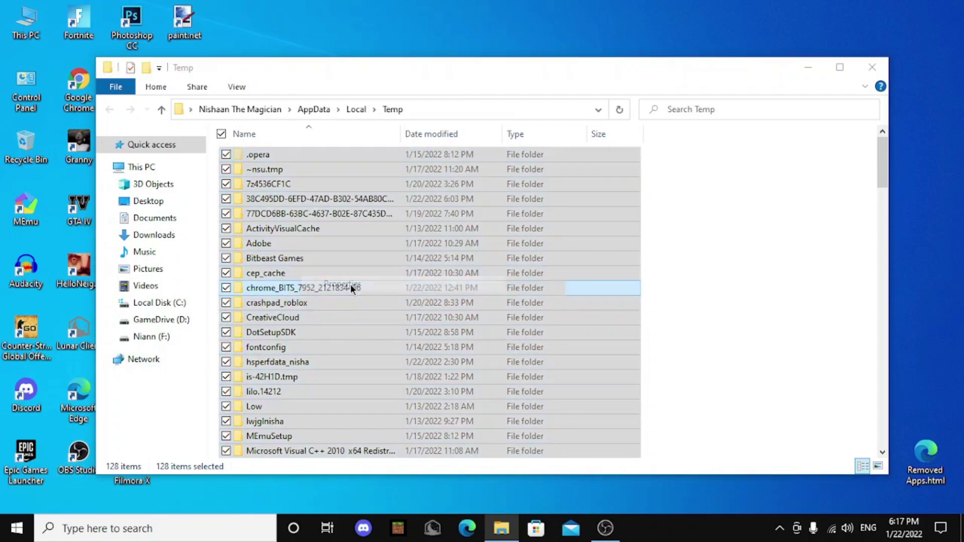
left_click_drag(372, 315, 440, 315)
left_click(549, 195)
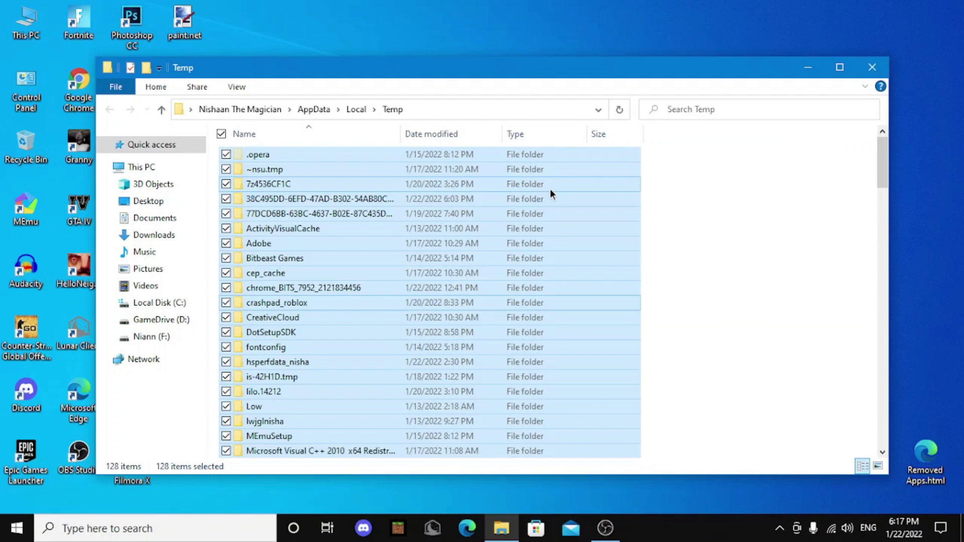
Permanently delete all Temp items, skipping in-use files and folders for all, then close Explorer.
key("shift+Delete")
key("Return")
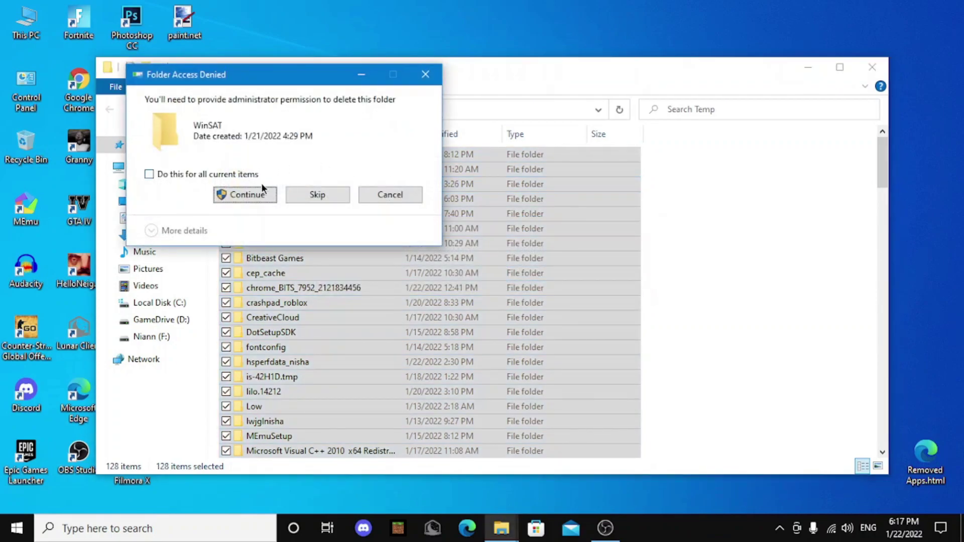
left_click(261, 191)
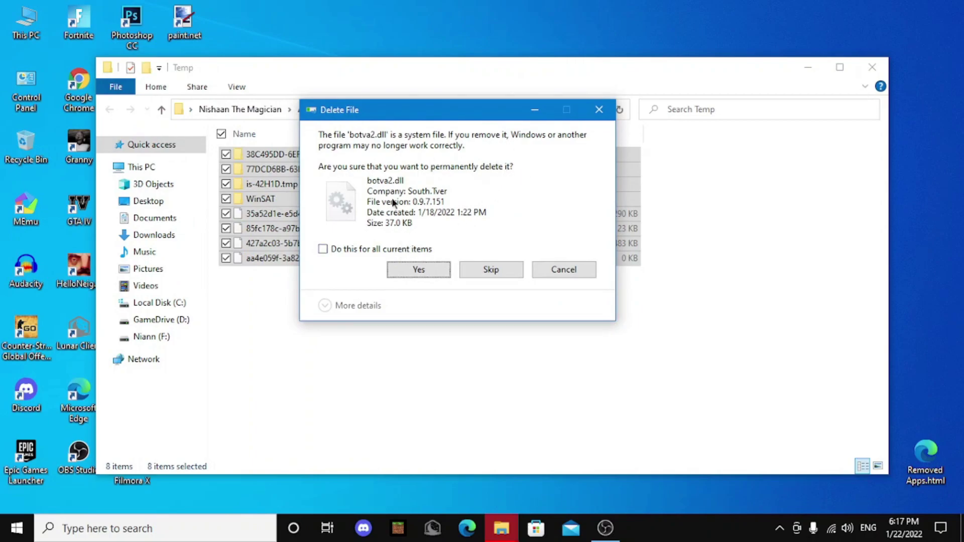
left_click(368, 246)
left_click(493, 269)
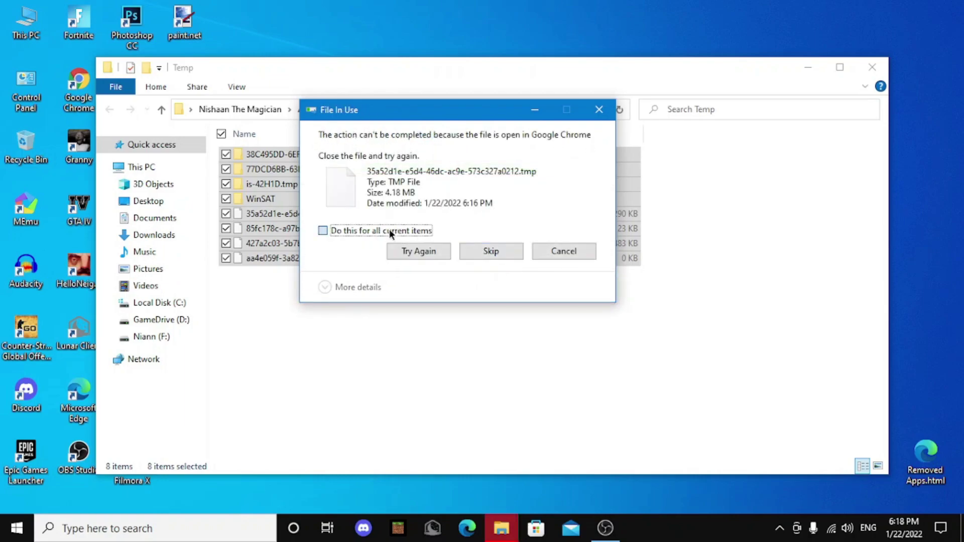
left_click(389, 229)
left_click(494, 244)
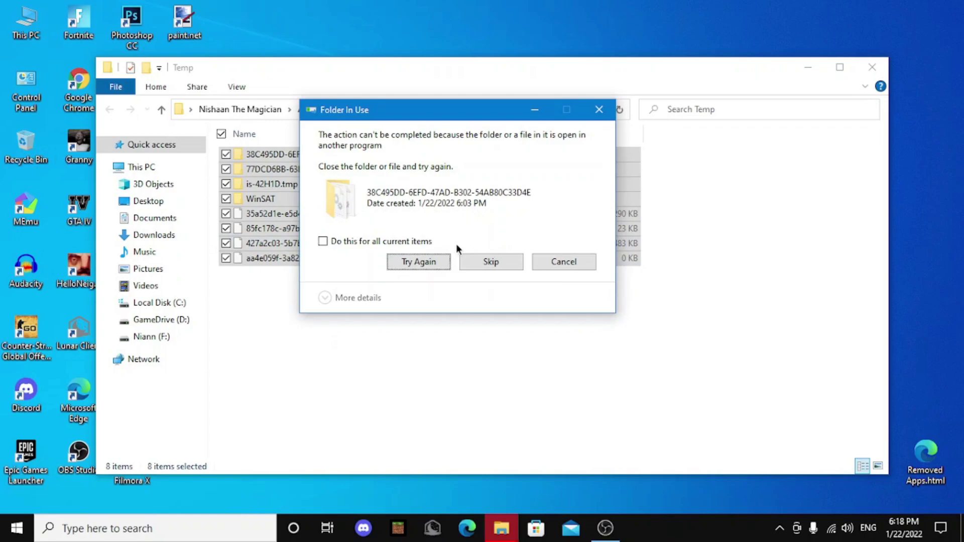
left_click(442, 242)
left_click(496, 255)
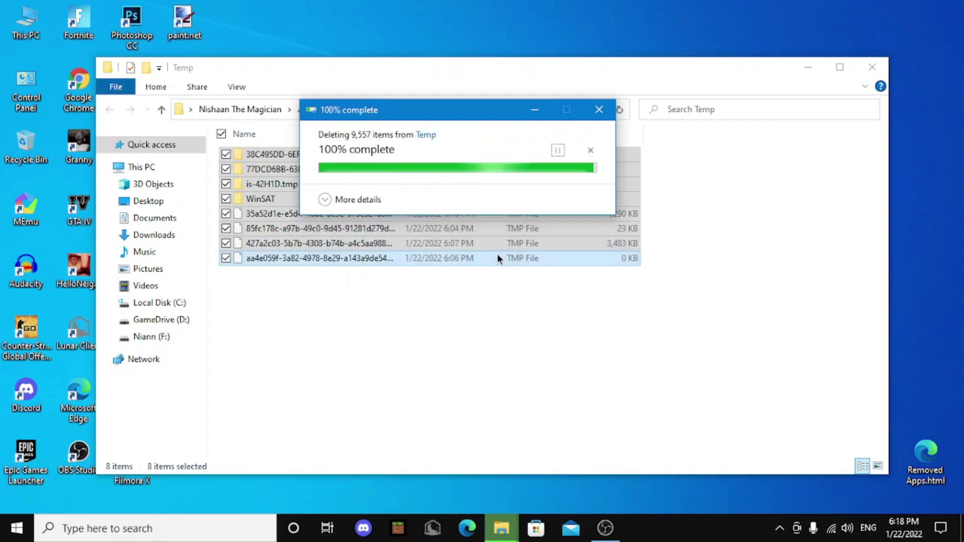
left_click(871, 71)
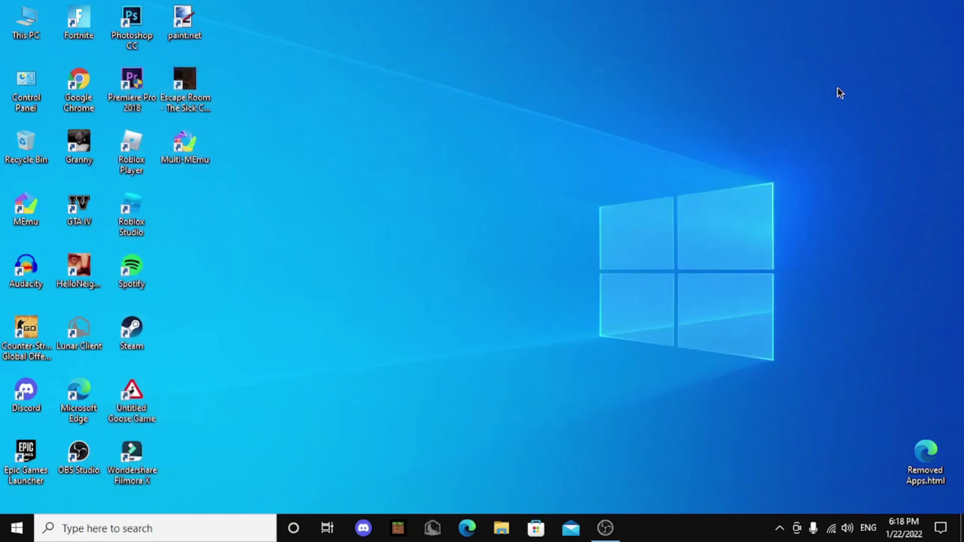
Open the Windows 'temp' folder via Run, select all items and check their combined size.
key("super+r")
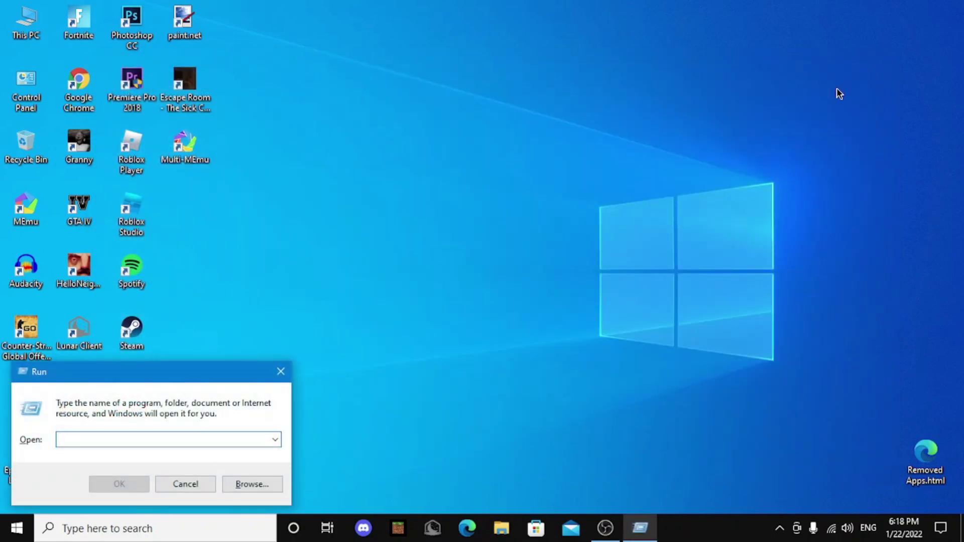
type("tem")
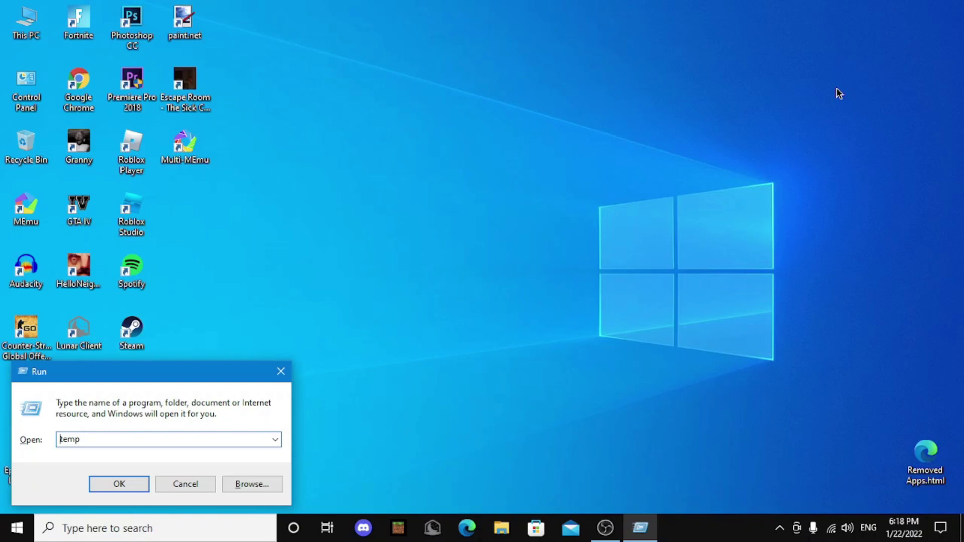
type("p")
key("Return")
key("Return")
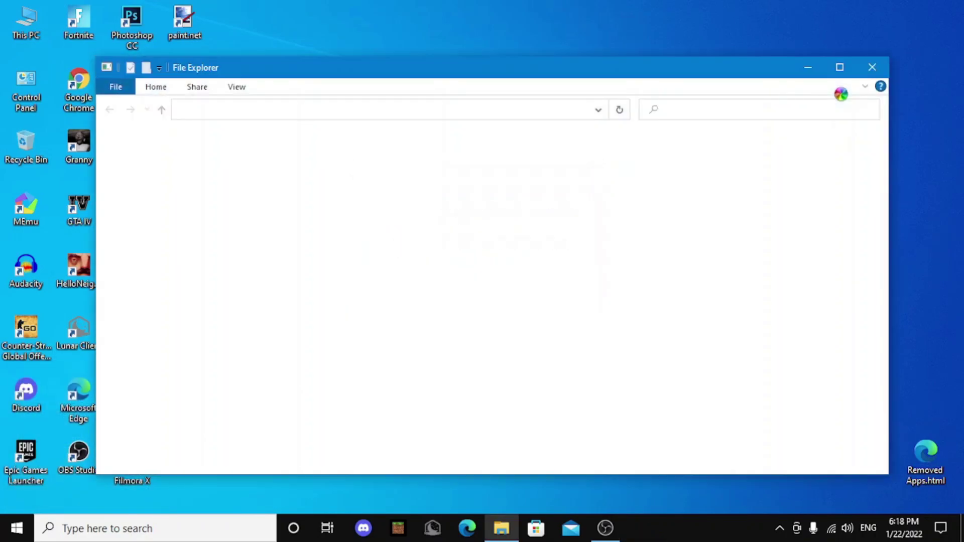
key("ctrl+a")
key("shift+Delete")
key("Return")
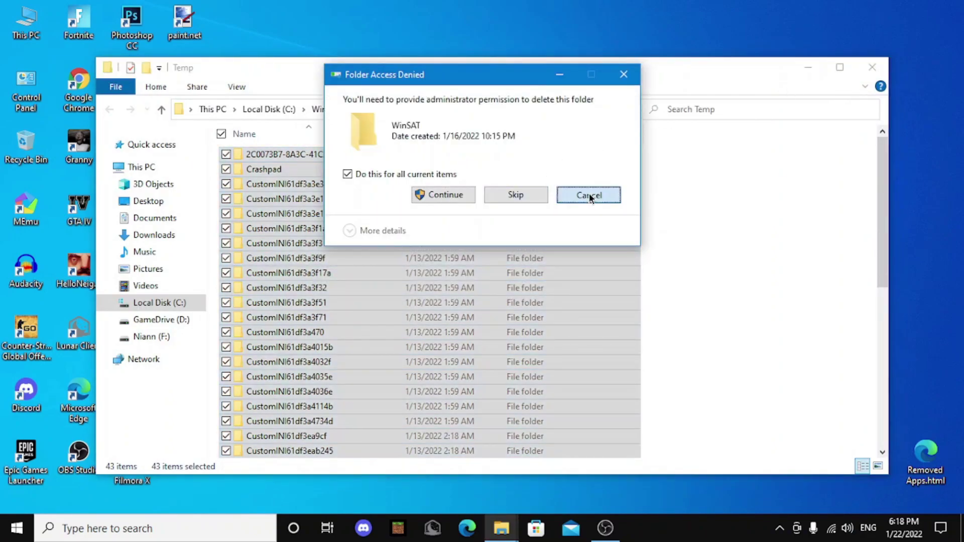
left_click(444, 200)
right_click(472, 209)
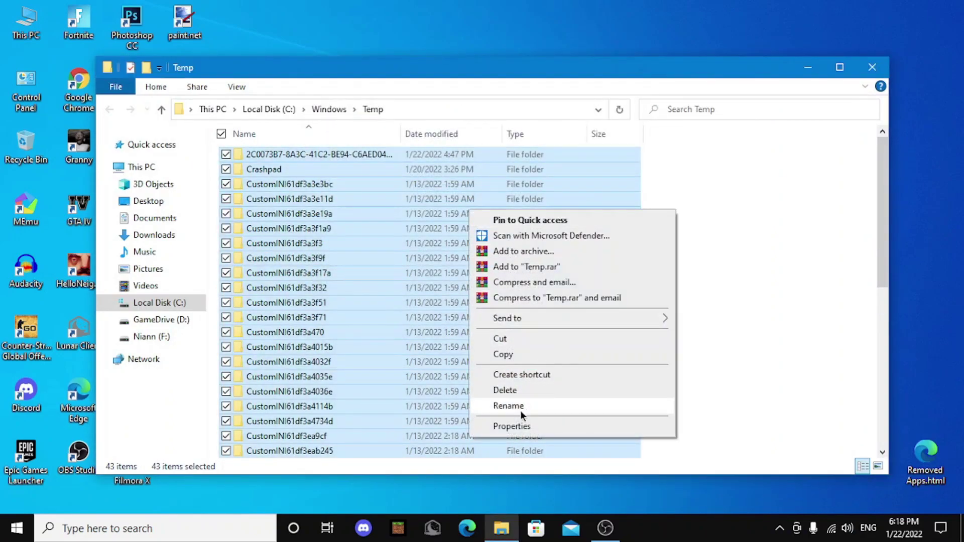
left_click(514, 426)
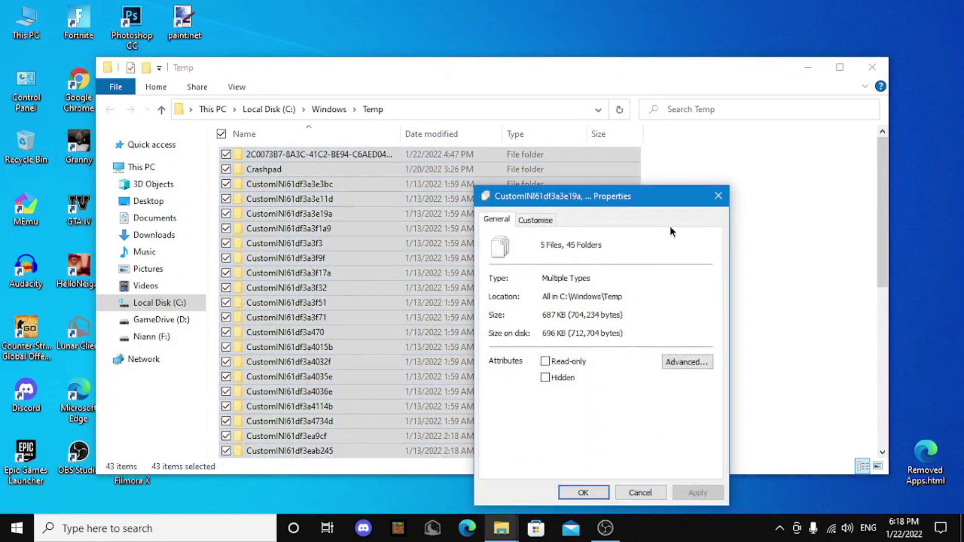
left_click(715, 196)
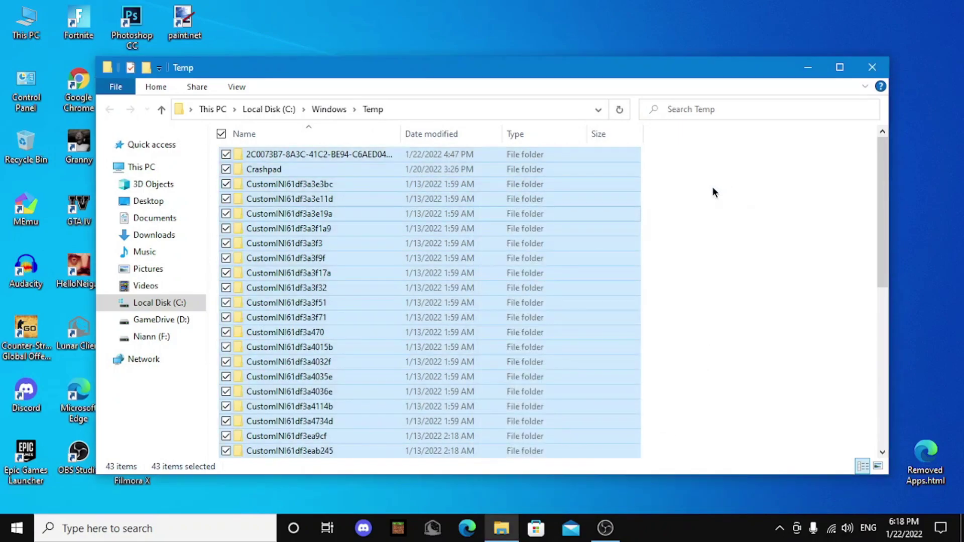
Permanently delete all 43 Temp items with administrator permission, close Explorer and refresh the desktop.
key("shift+Delete")
key("Return")
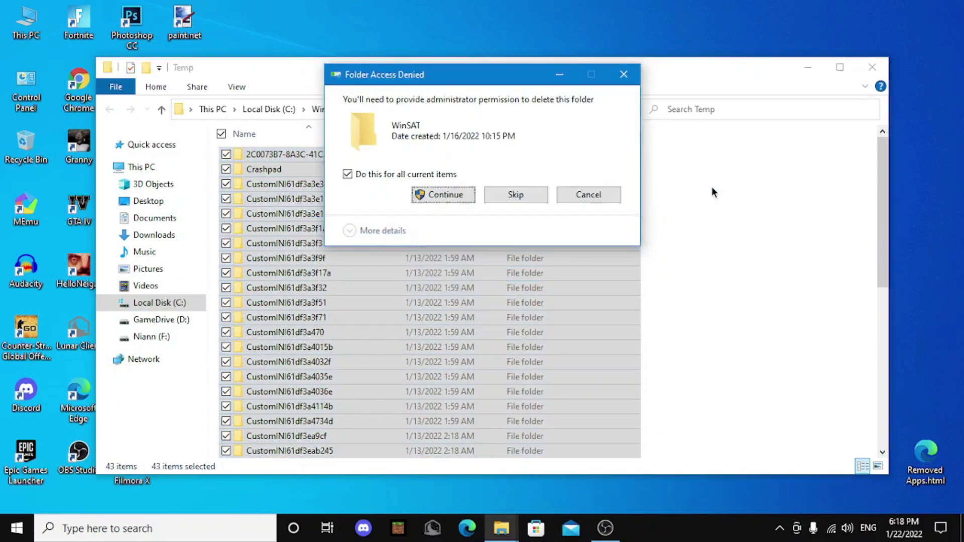
left_click(452, 196)
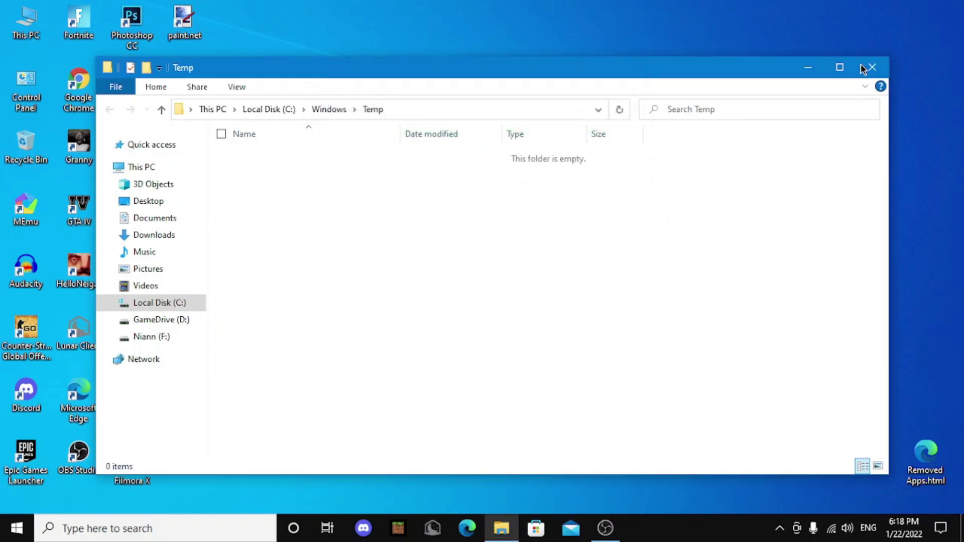
left_click(873, 67)
right_click(499, 68)
left_click(534, 109)
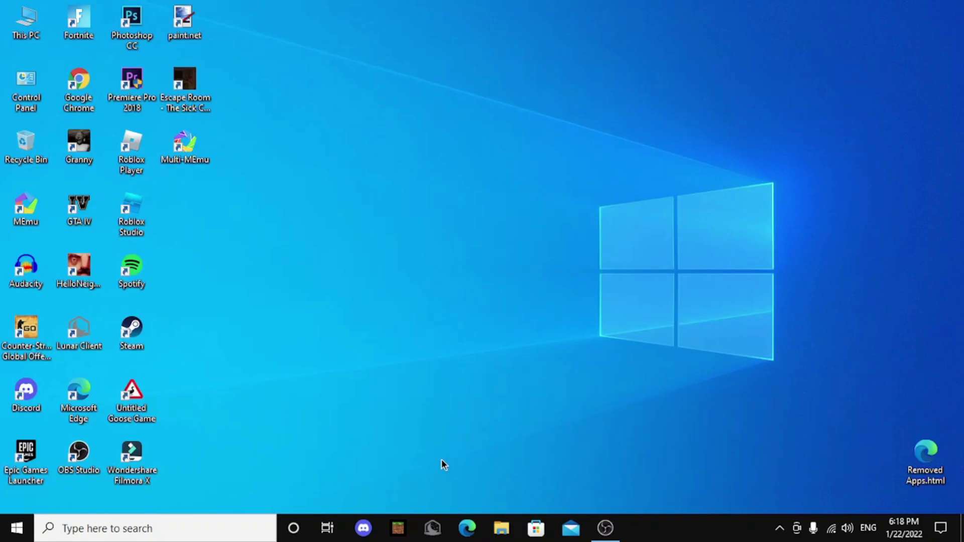
key("super+r")
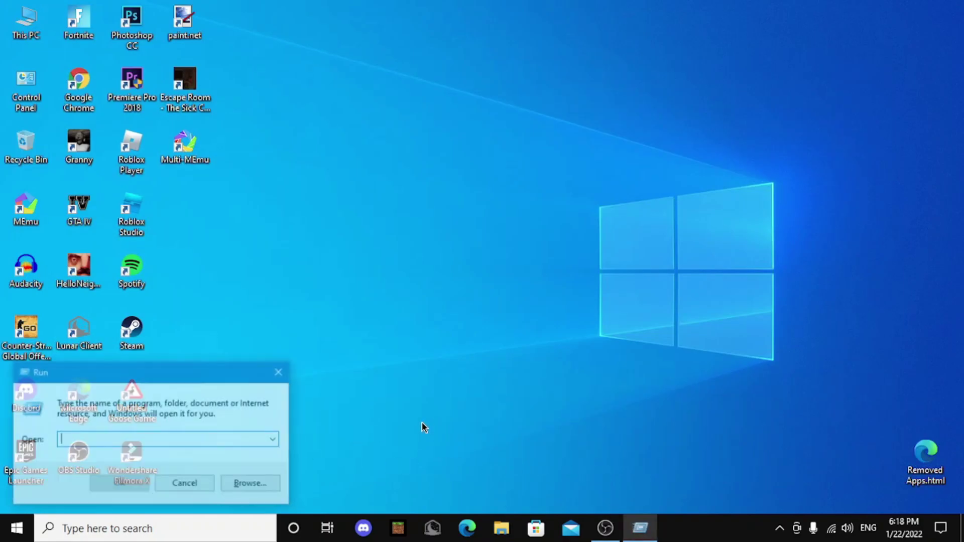
type("recent")
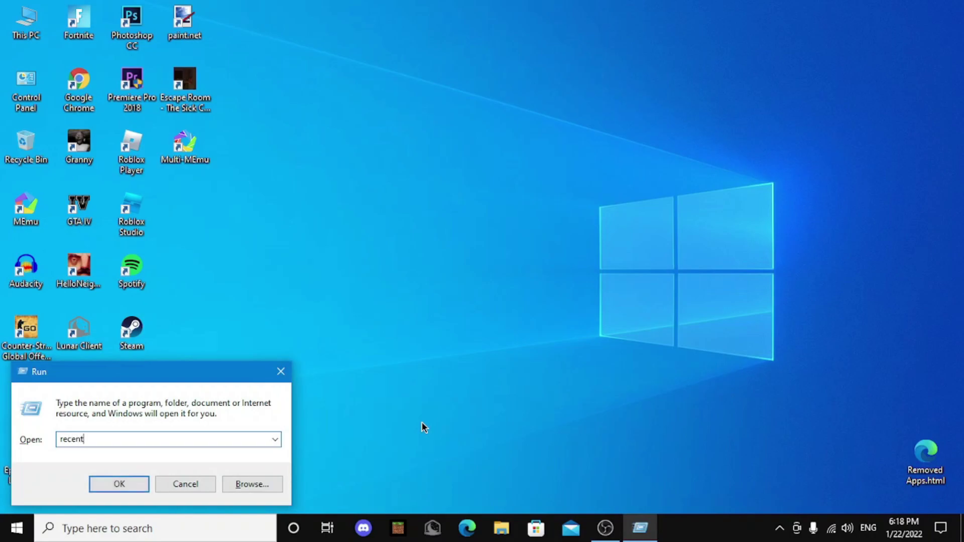
key("Return")
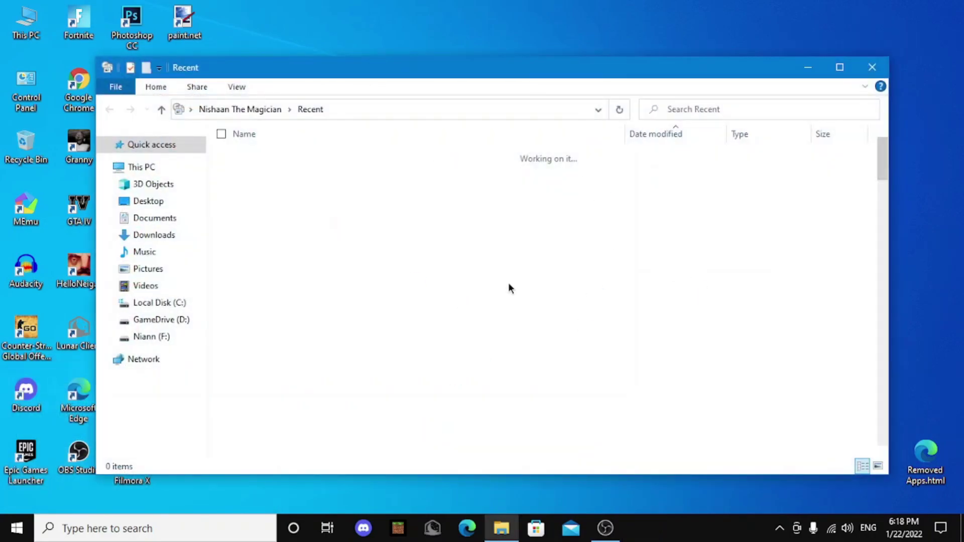
scroll(447, 199, "down", 12)
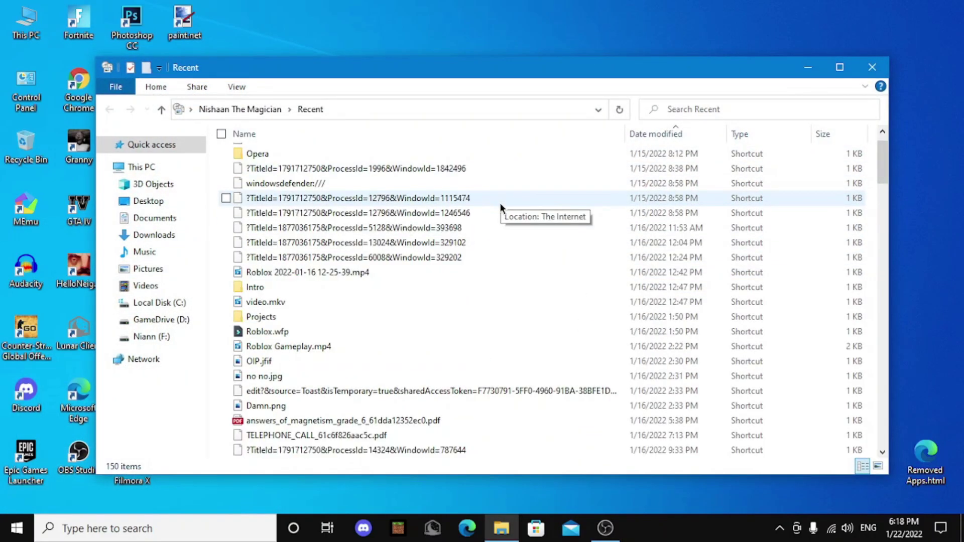
scroll(513, 147, "down", 13)
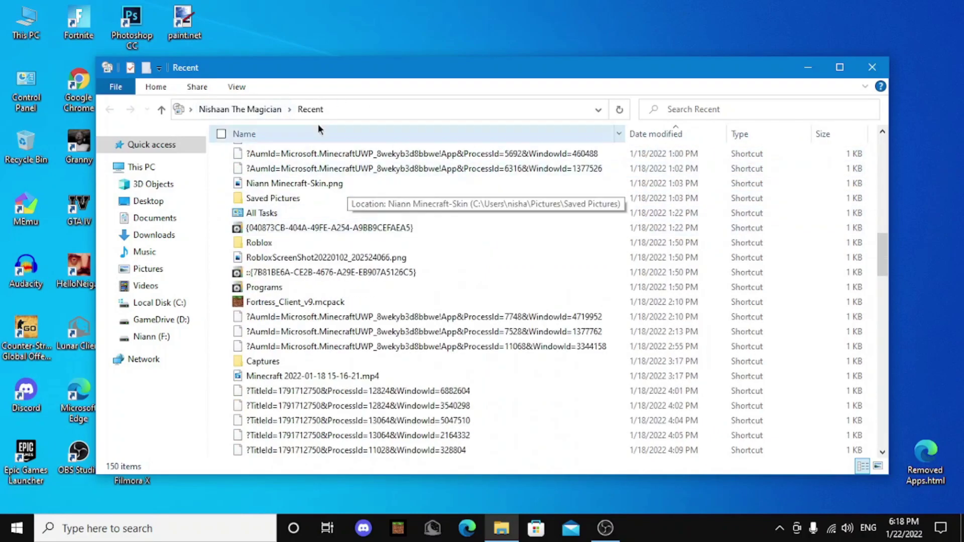
scroll(707, 206, "up", 3)
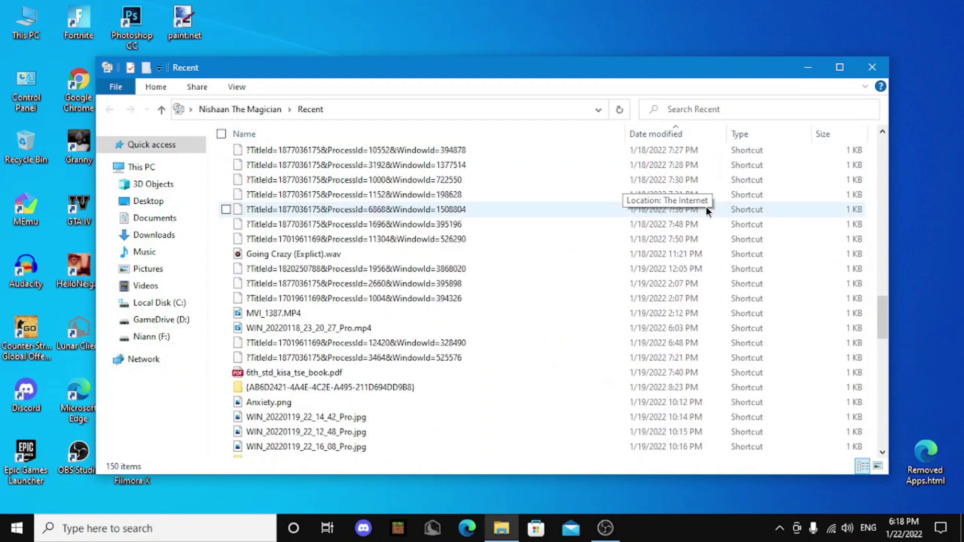
key("ctrl+a")
right_click(656, 224)
left_click(717, 412)
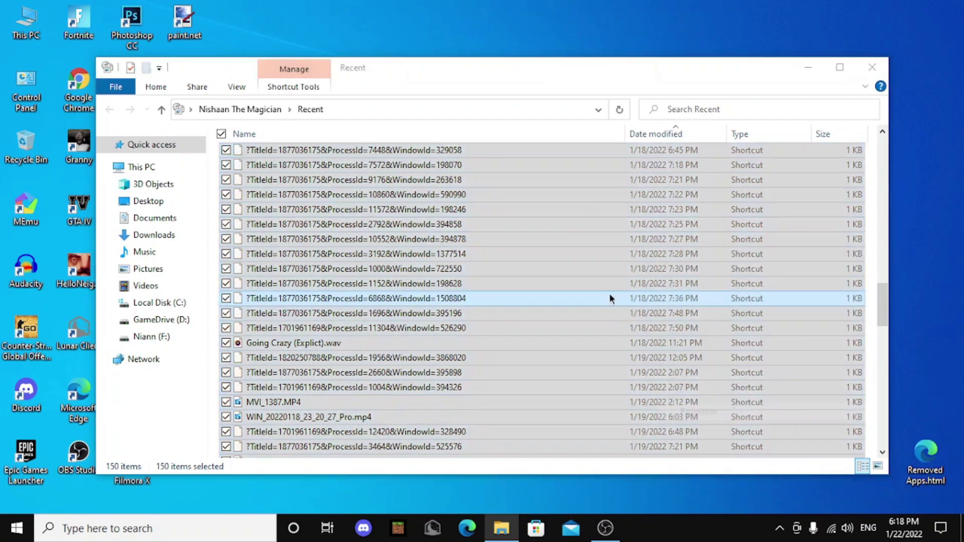
scroll(613, 281, "down", 4)
left_click_drag(730, 276, 791, 275)
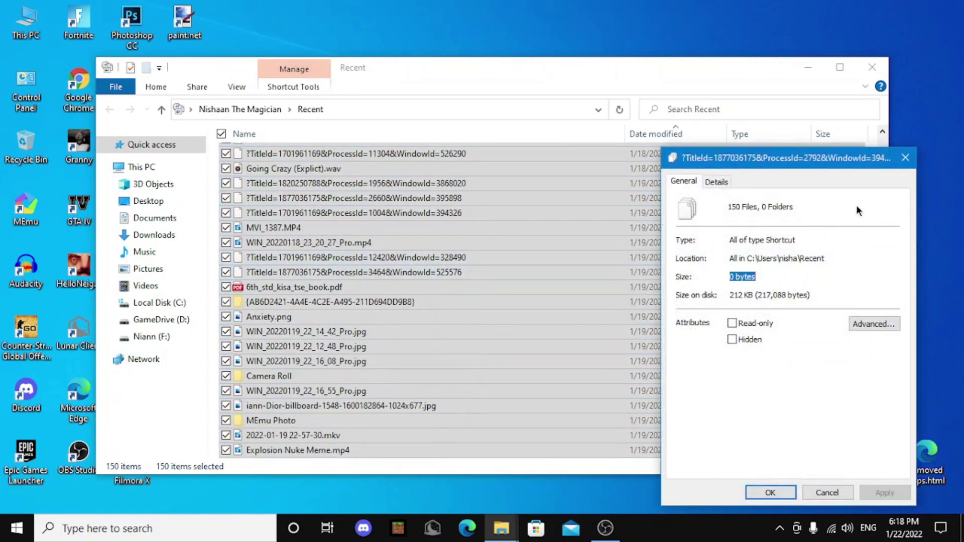
left_click(904, 159)
left_click(873, 67)
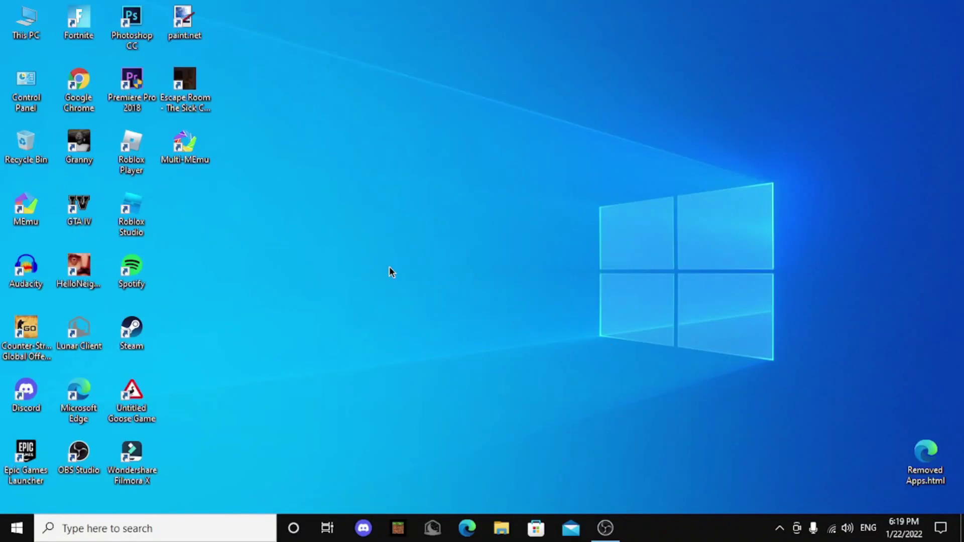
Open System Properties' Advanced page via This PC > Properties > Advanced system settings.
key("super")
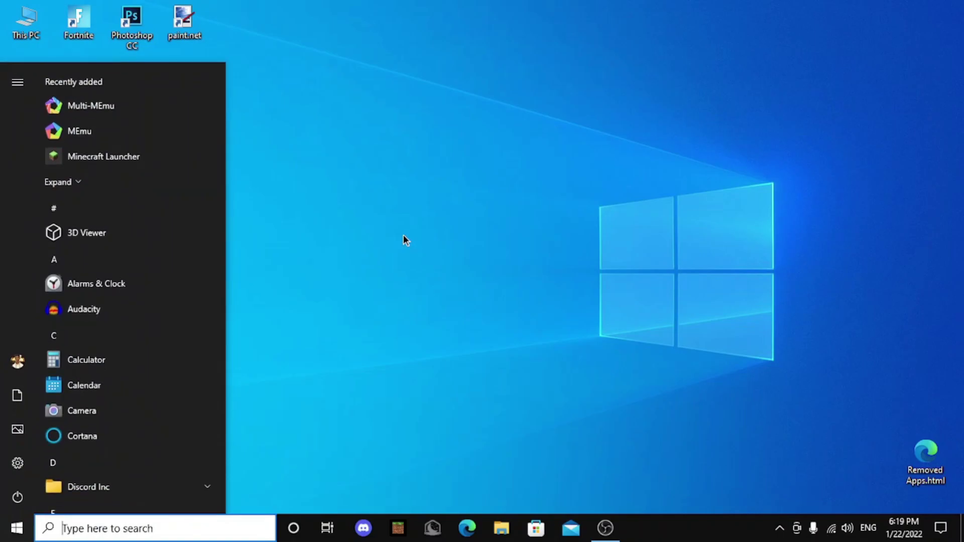
type("control")
key("Return")
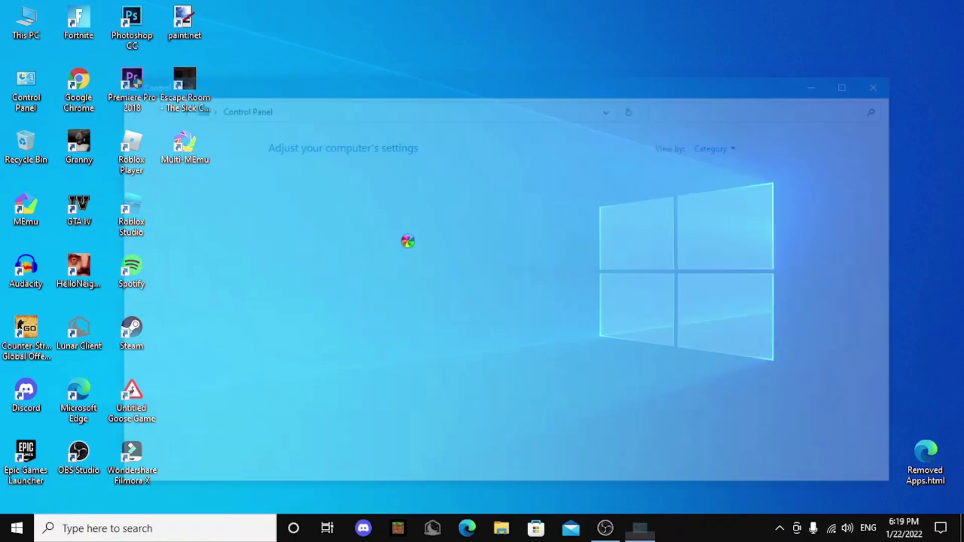
left_click(887, 82)
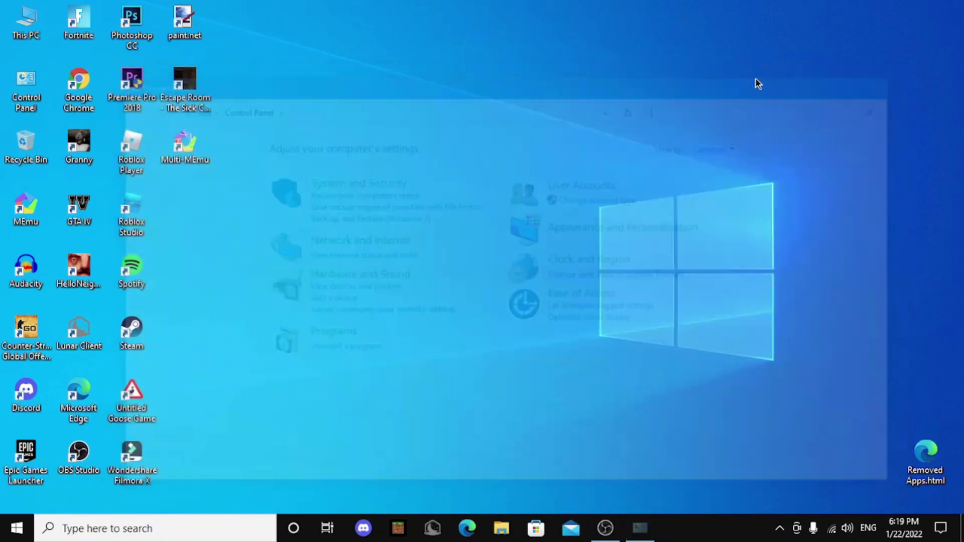
right_click(20, 33)
left_click(95, 202)
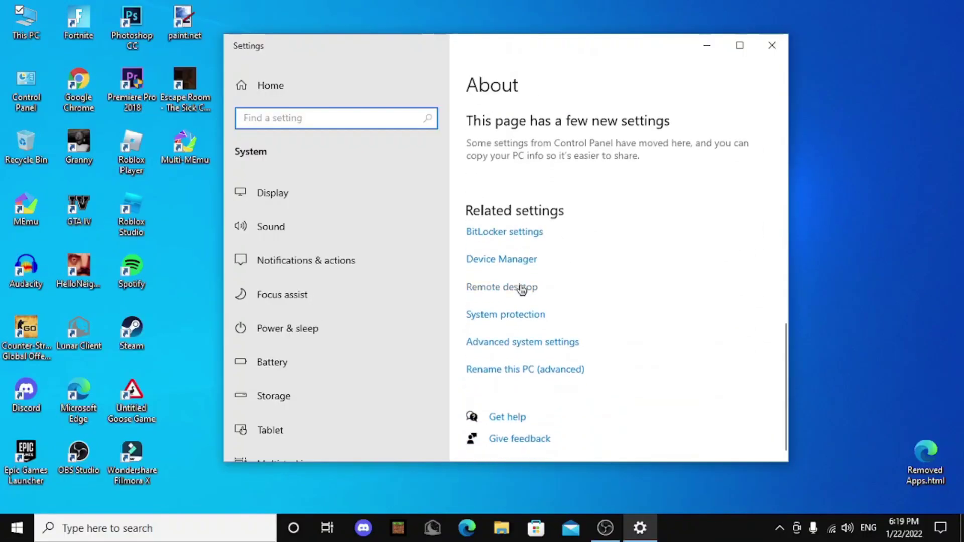
left_click(507, 322)
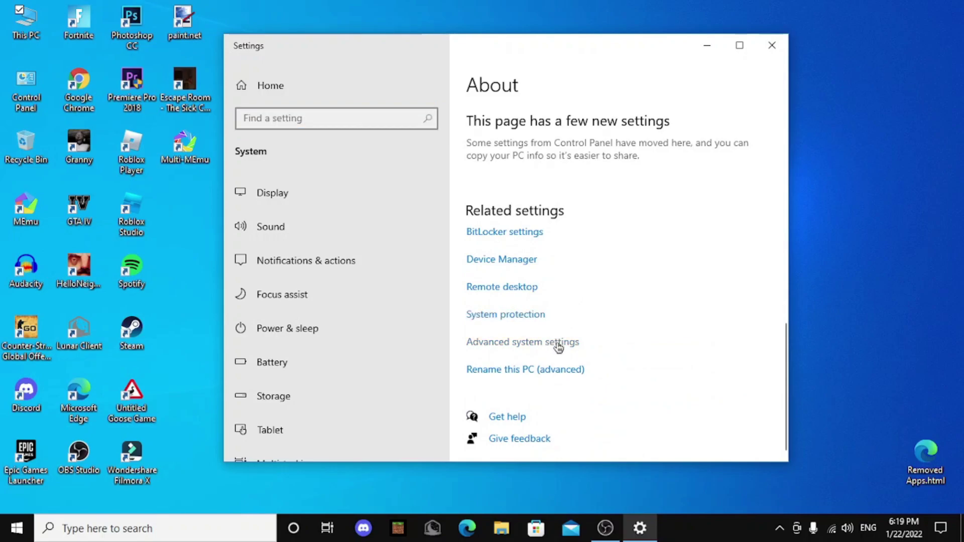
left_click(542, 347)
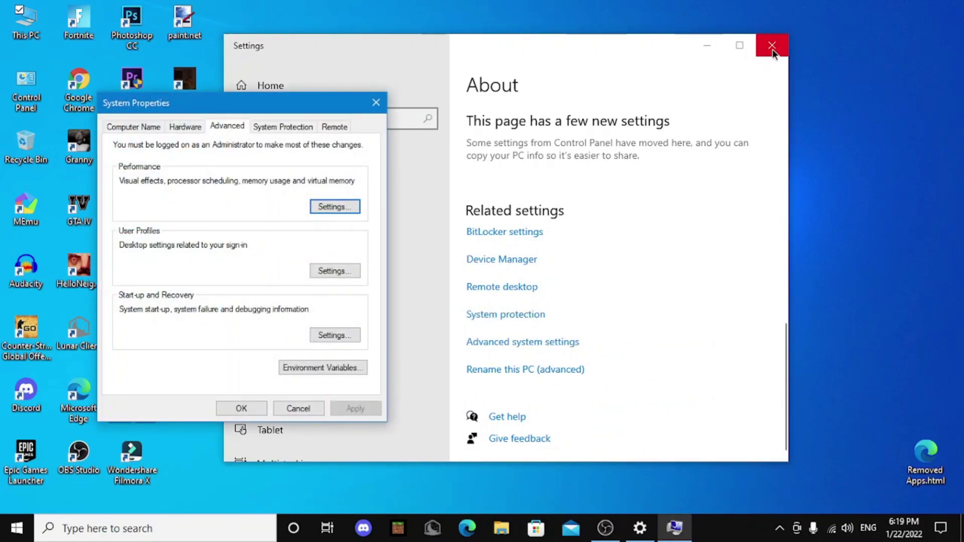
Apply 'Adjust for best performance' in Performance Options' Visual Effects.
left_click(772, 45)
left_click_drag(237, 106, 489, 85)
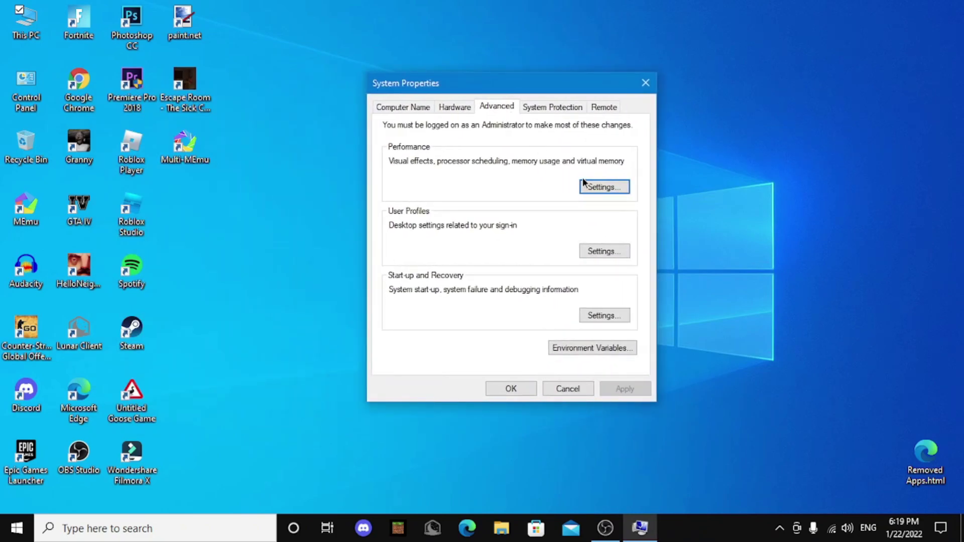
left_click(605, 189)
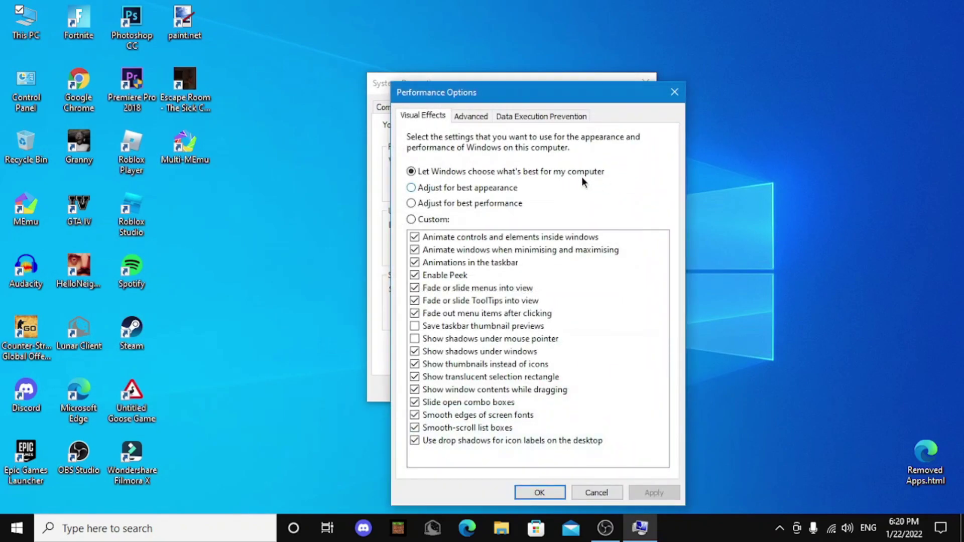
left_click(448, 204)
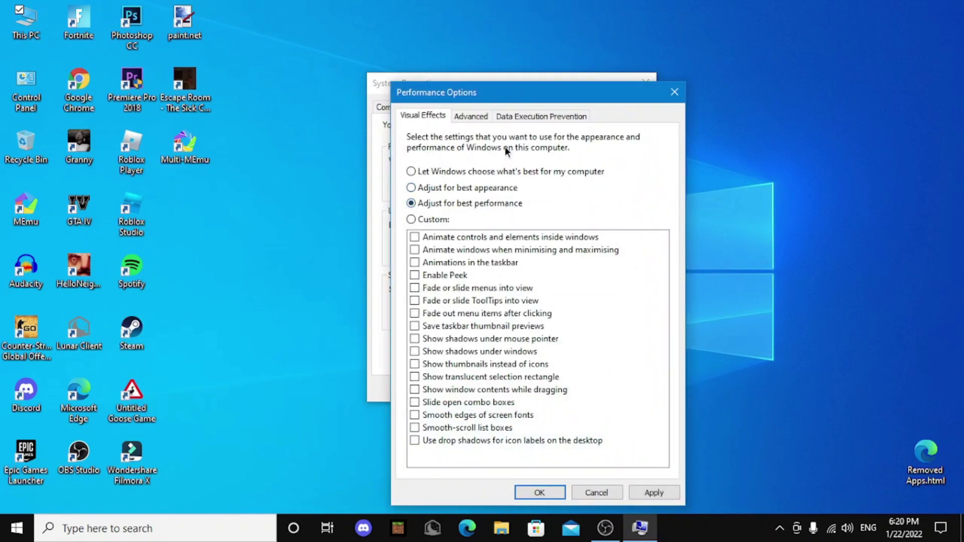
left_click(648, 491)
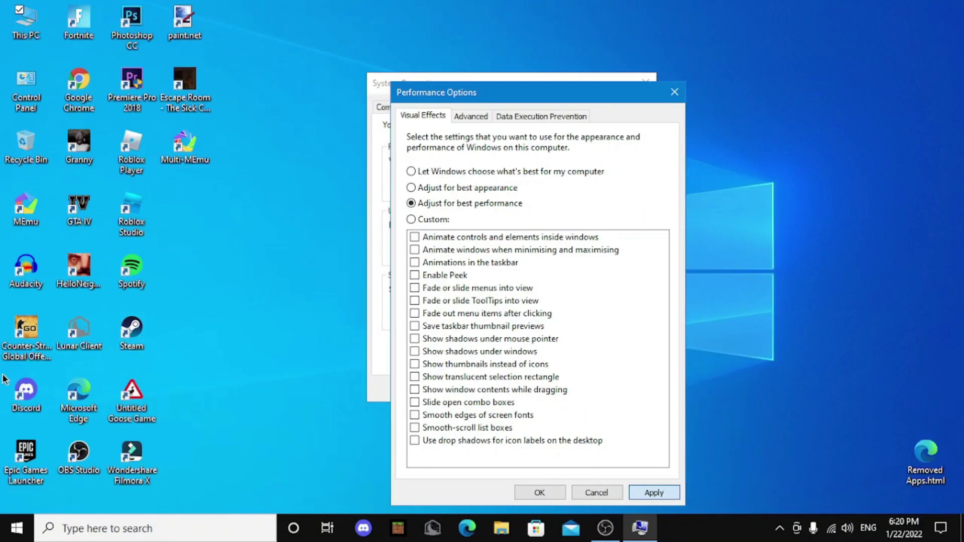
Re-enable smooth edges of screen fonts and thumbnails instead of icons, apply, and view the Advanced tab.
left_click(3, 532)
left_click(3, 531)
left_click(3, 532)
left_click(3, 532)
left_click(3, 531)
left_click(3, 532)
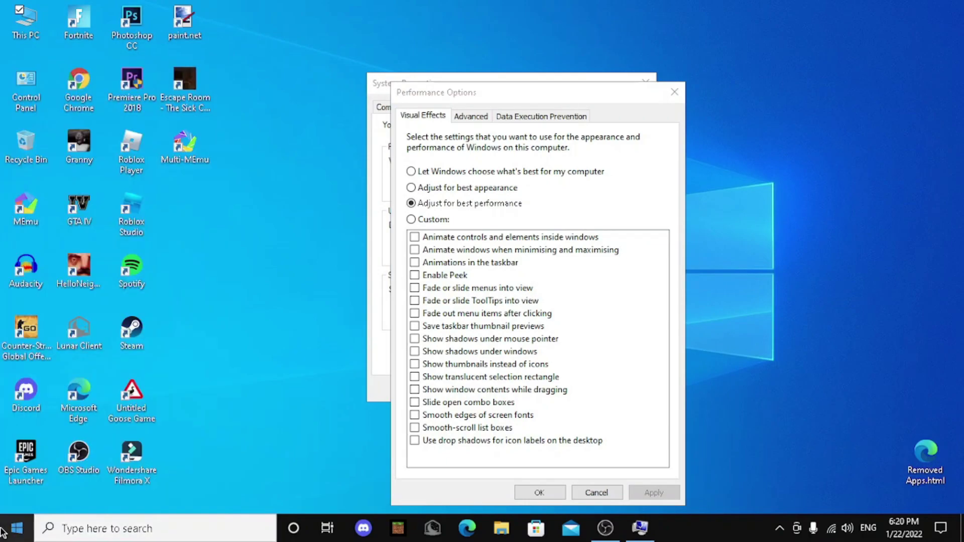
left_click(423, 415)
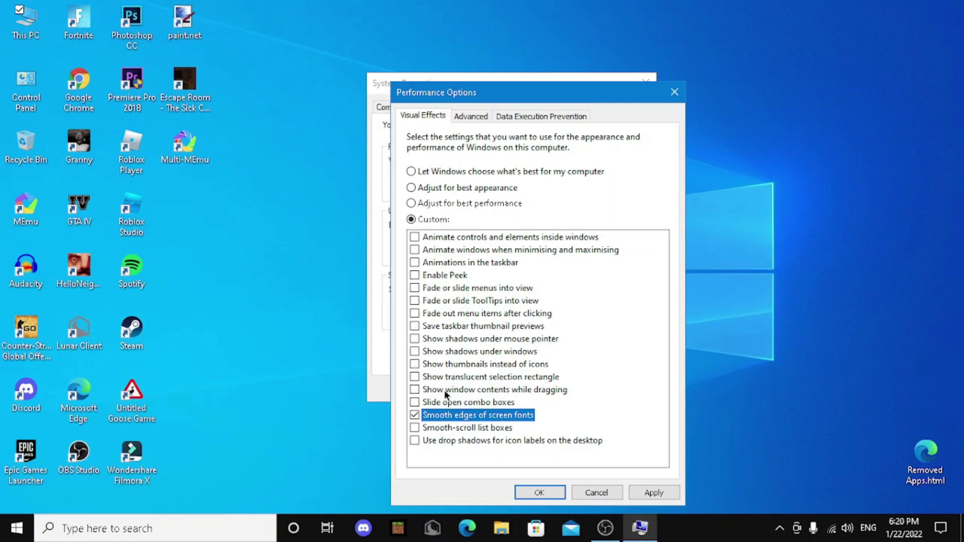
left_click(421, 362)
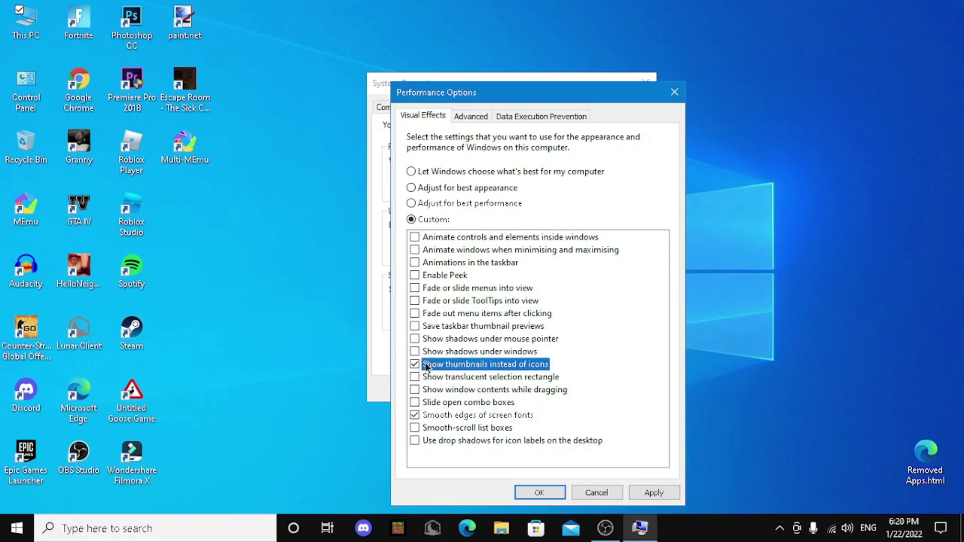
left_click(651, 490)
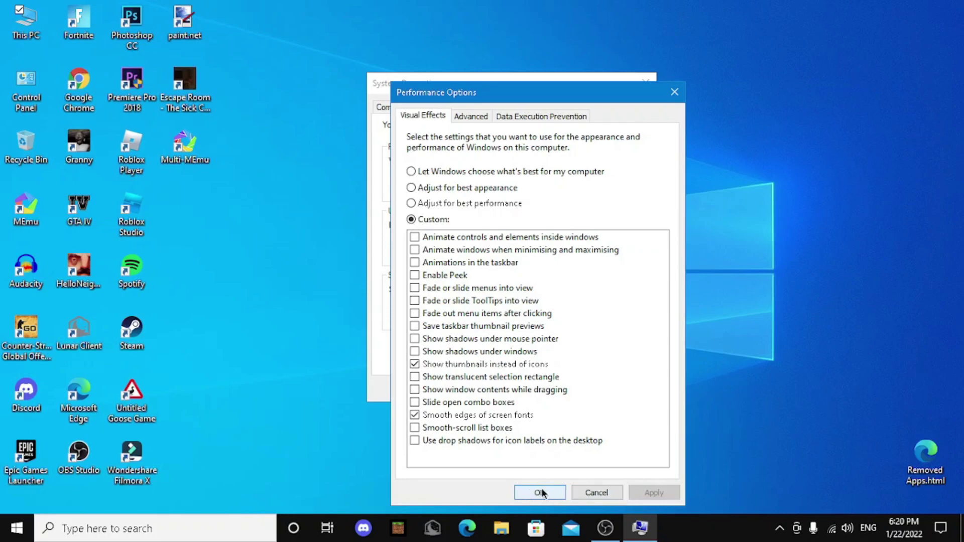
left_click(477, 119)
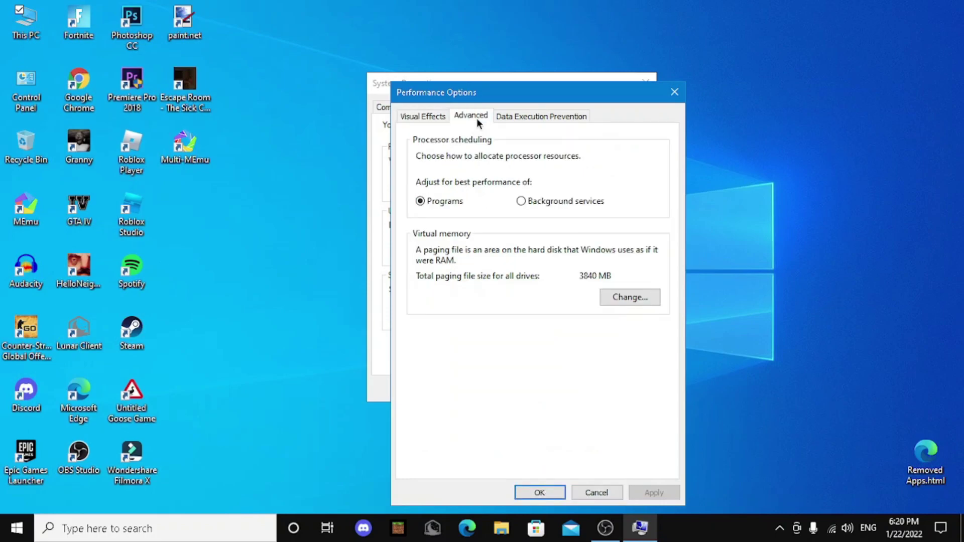
Turn off automatic paging file management and give drive C a fixed 8024 MB paging file.
left_click(444, 118)
left_click(478, 116)
left_click(626, 295)
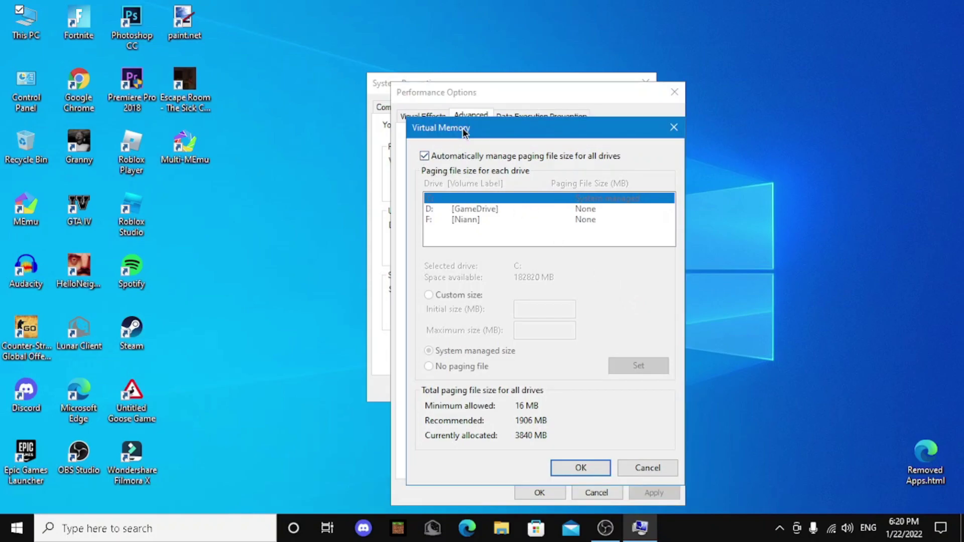
left_click_drag(463, 127, 448, 80)
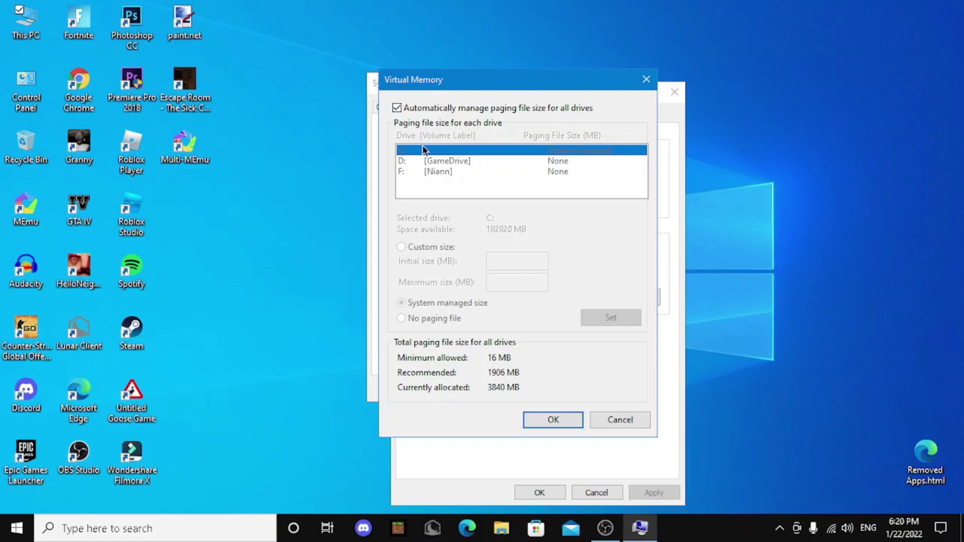
left_click(427, 104)
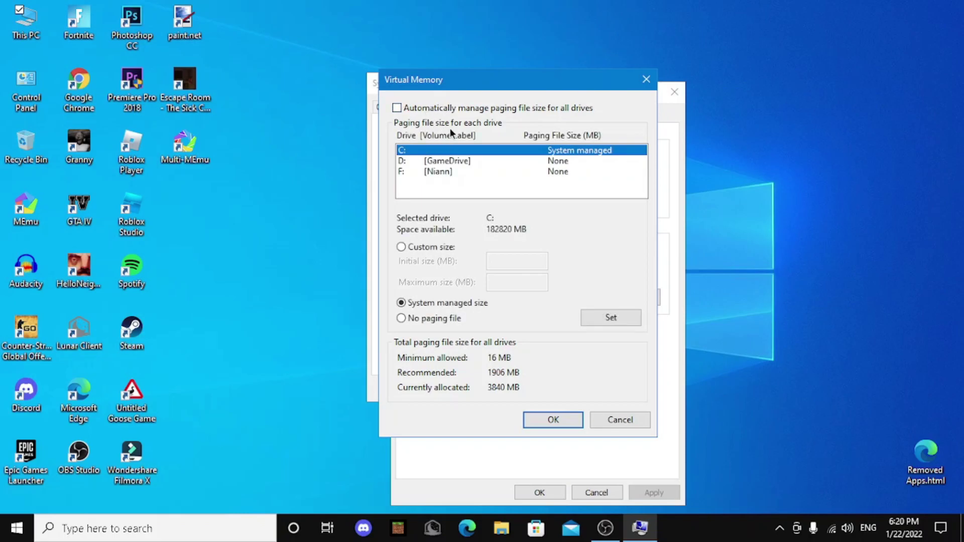
left_click(423, 248)
left_click(497, 261)
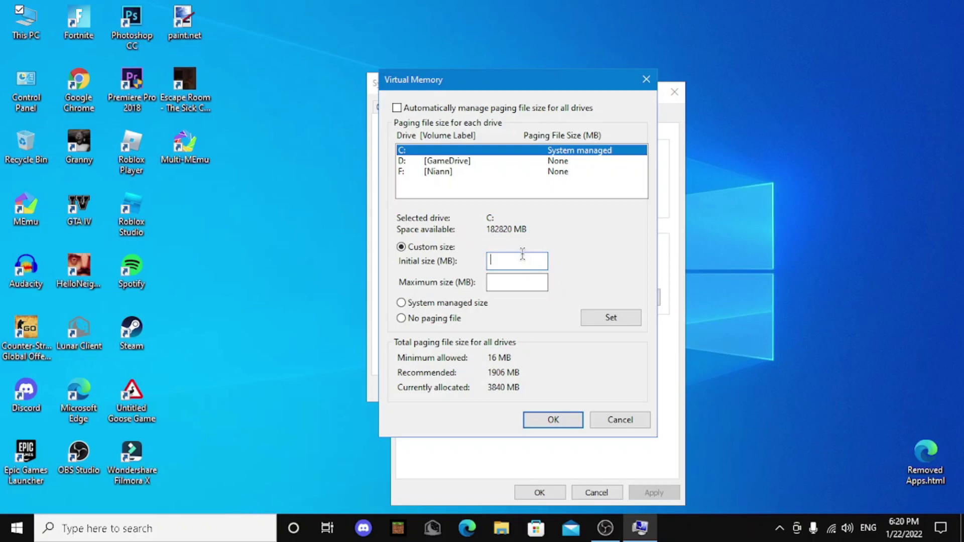
type("8024")
key("Tab")
Set drive D's paging file to a custom 8024–8024 MB size.
type("8024")
left_click(611, 316)
left_click(567, 160)
left_click(436, 246)
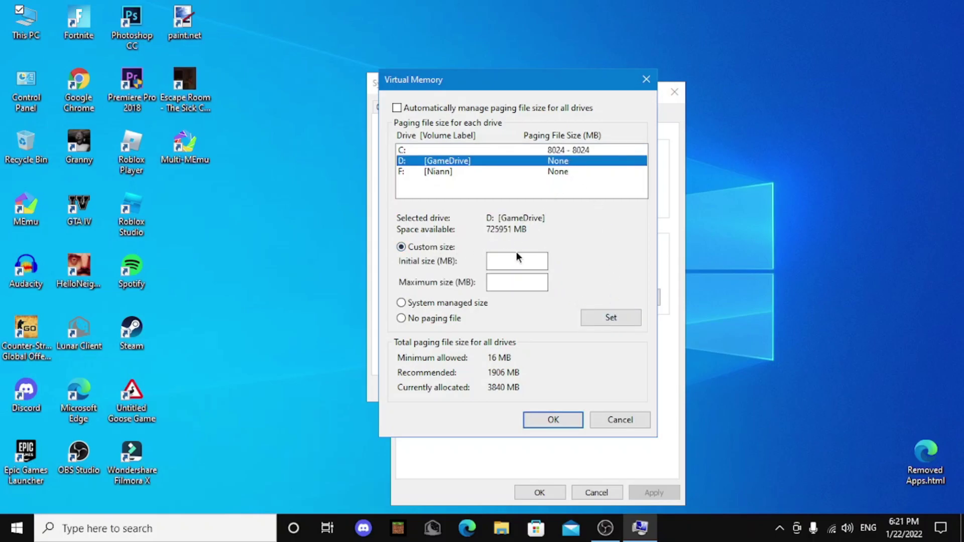
left_click(517, 256)
type("80242024")
key("BackSpace")
key("BackSpace")
key("BackSpace")
key("BackSpace")
type("8024")
left_click_drag(518, 281, 449, 283)
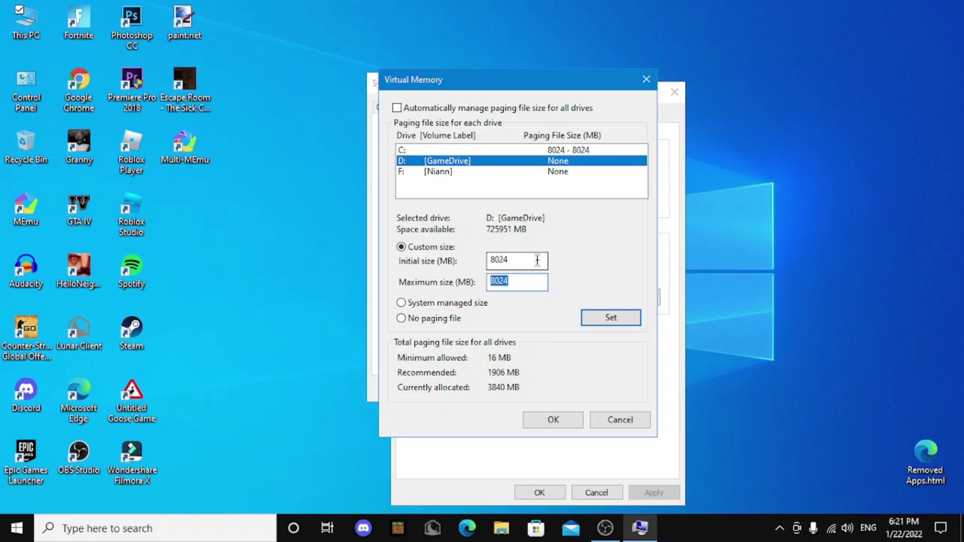
left_click(624, 321)
Set drive F's paging file to 8024–8024 MB and confirm the new settings.
left_click(564, 182)
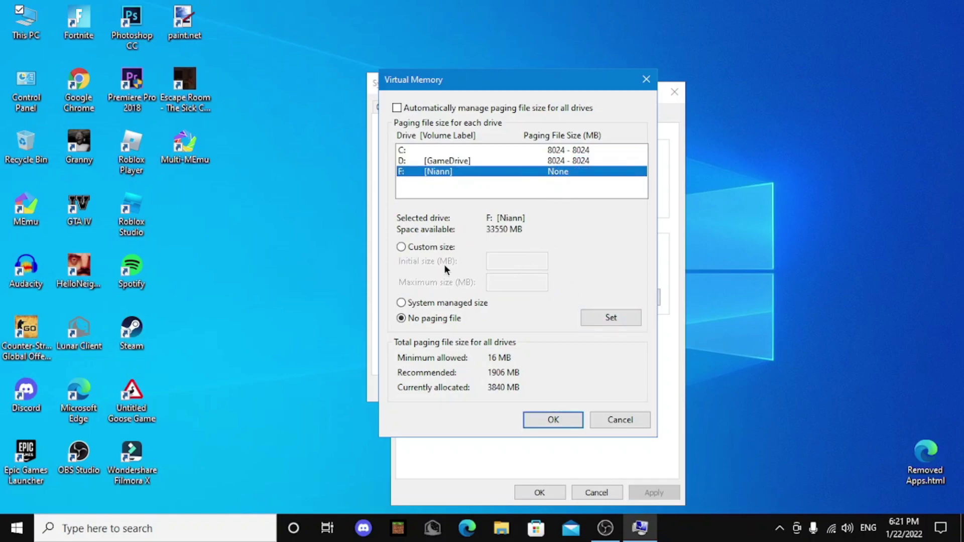
left_click(401, 246)
left_click(507, 261)
type("8")
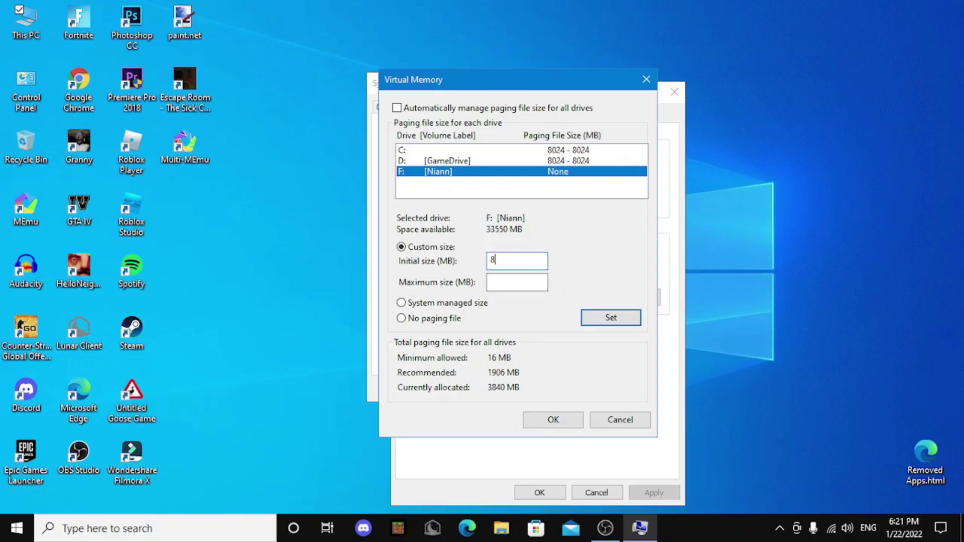
type("024")
left_click(508, 282)
type("8024")
left_click(600, 313)
left_click(542, 421)
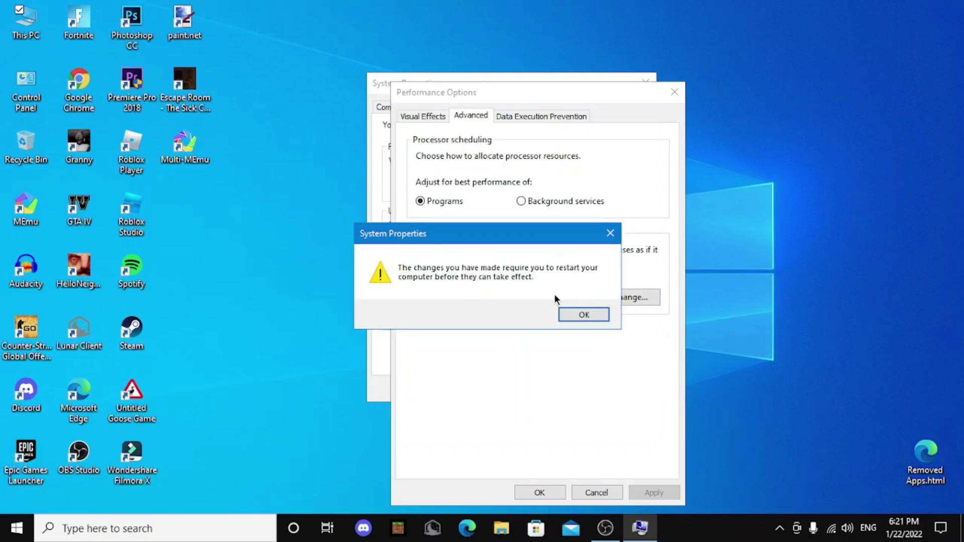
Acknowledge the restart notice, close Performance Options and System Properties, and choose Restart Later.
left_click(592, 316)
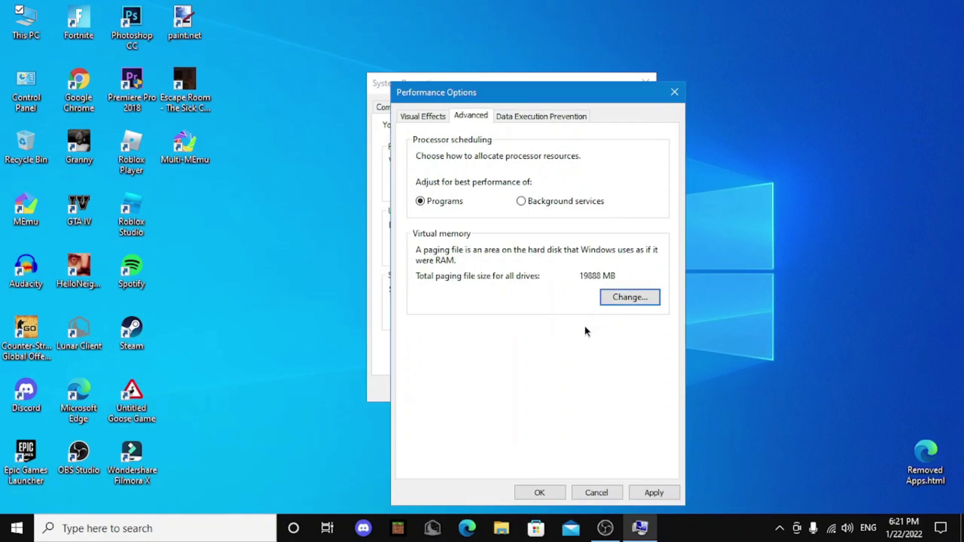
left_click(545, 492)
left_click(506, 387)
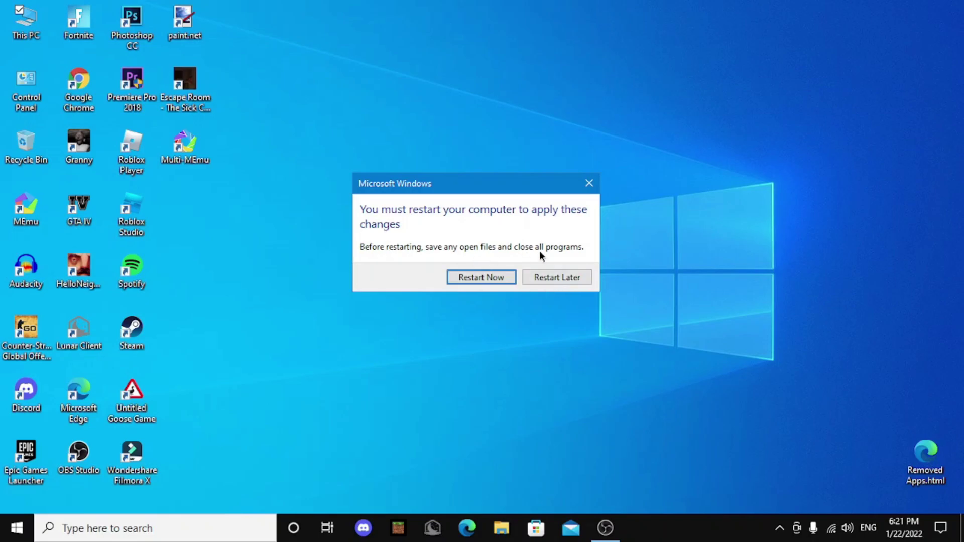
left_click(543, 276)
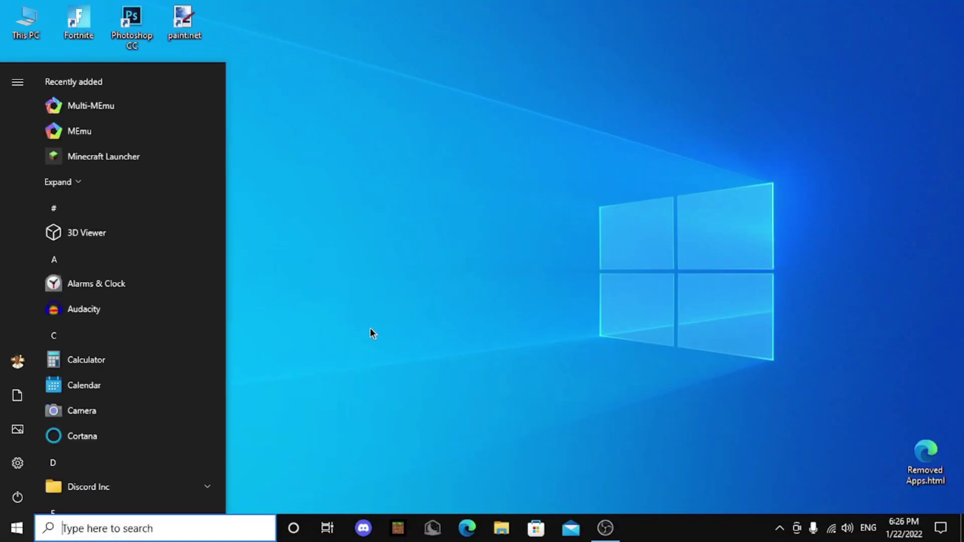
Search Start for 'Virus and' to open Virus & threat protection.
type("Un")
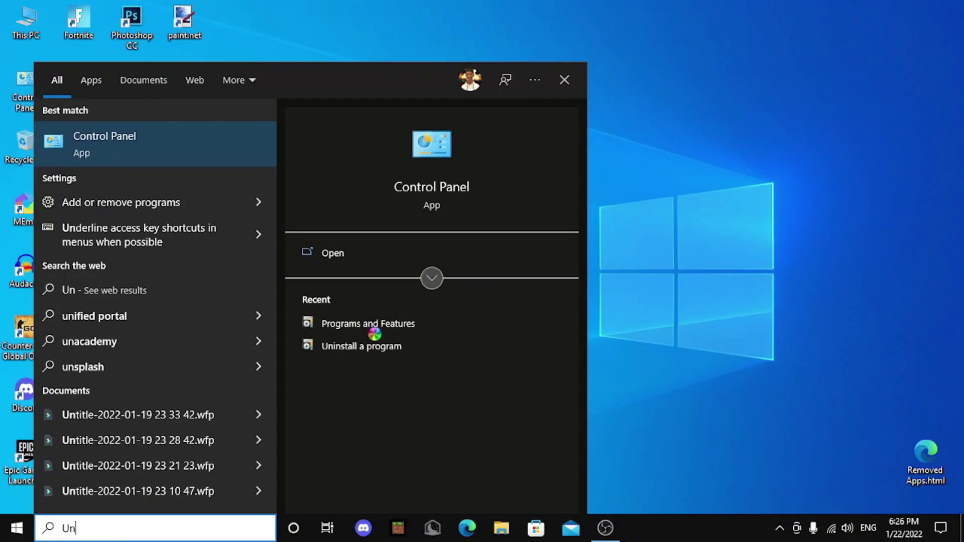
key("BackSpace")
key("BackSpace")
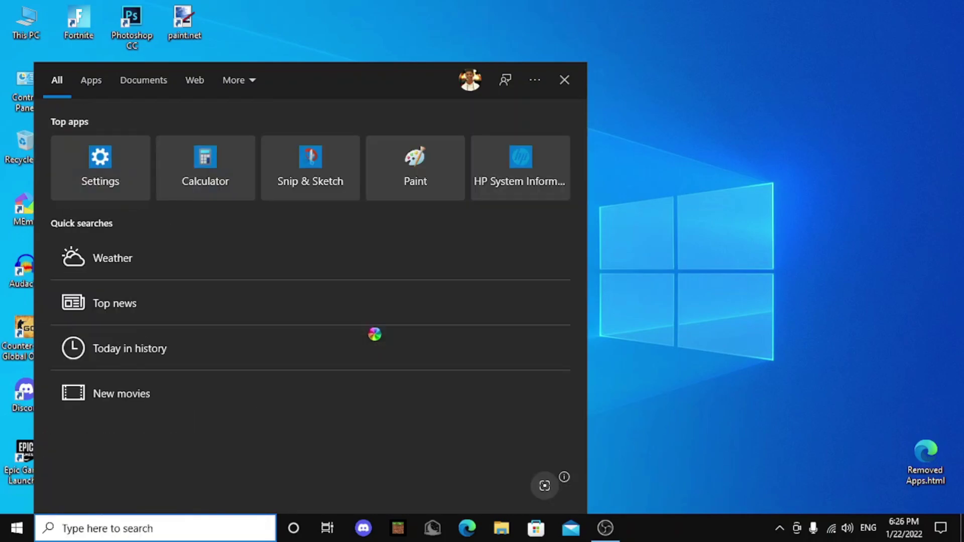
type("Virus and")
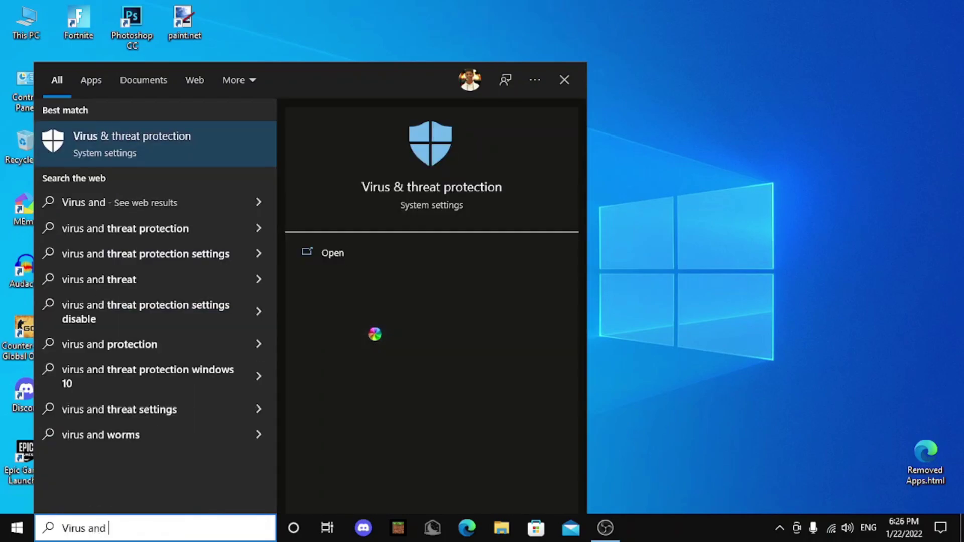
key("Return")
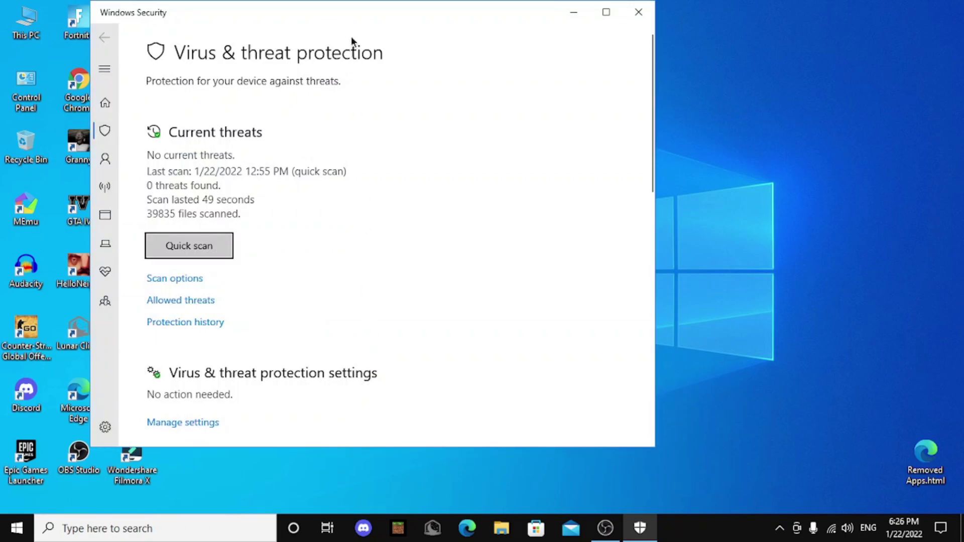
Run a quick scan, which finds 0 threats, then close Windows Security.
left_click_drag(351, 36, 460, 37)
scroll(387, 216, "down", 3)
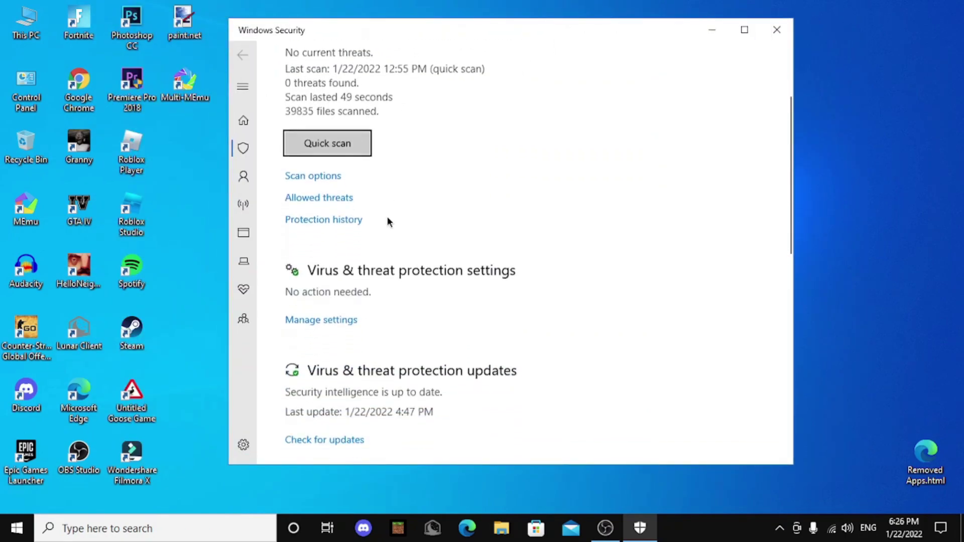
left_click(349, 136)
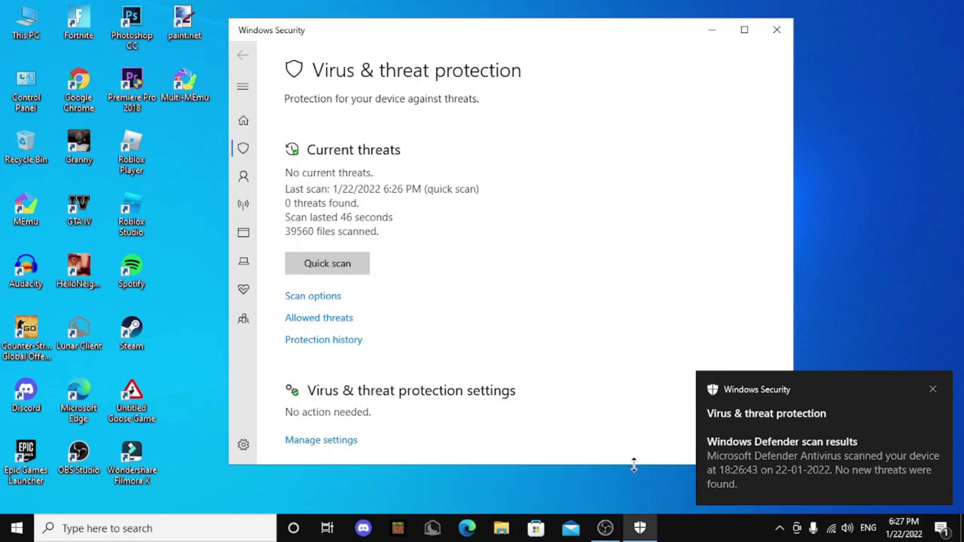
left_click(778, 30)
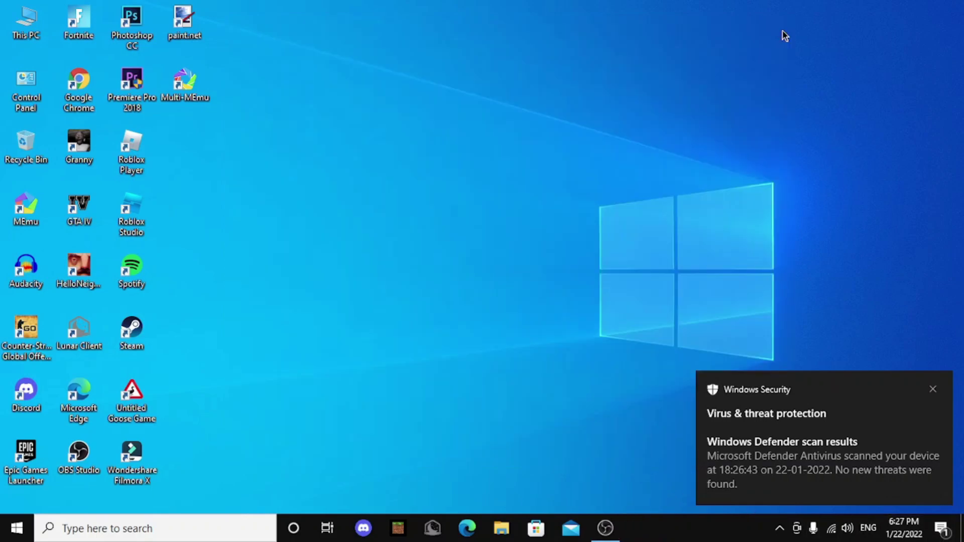